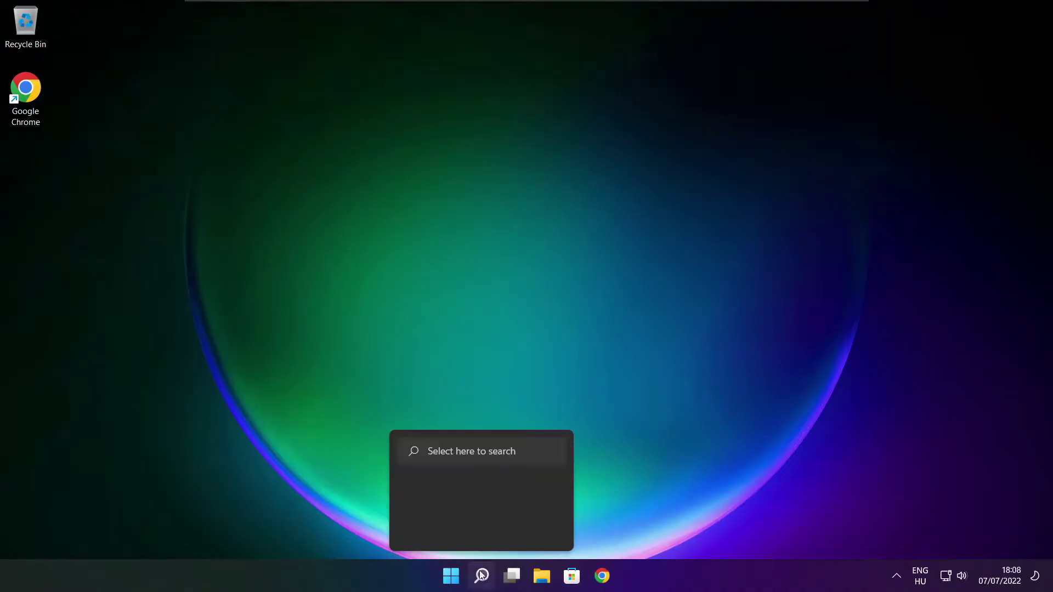
Search Windows for 'device manager' to bring up Device Manager as the best match.
left_click(486, 580)
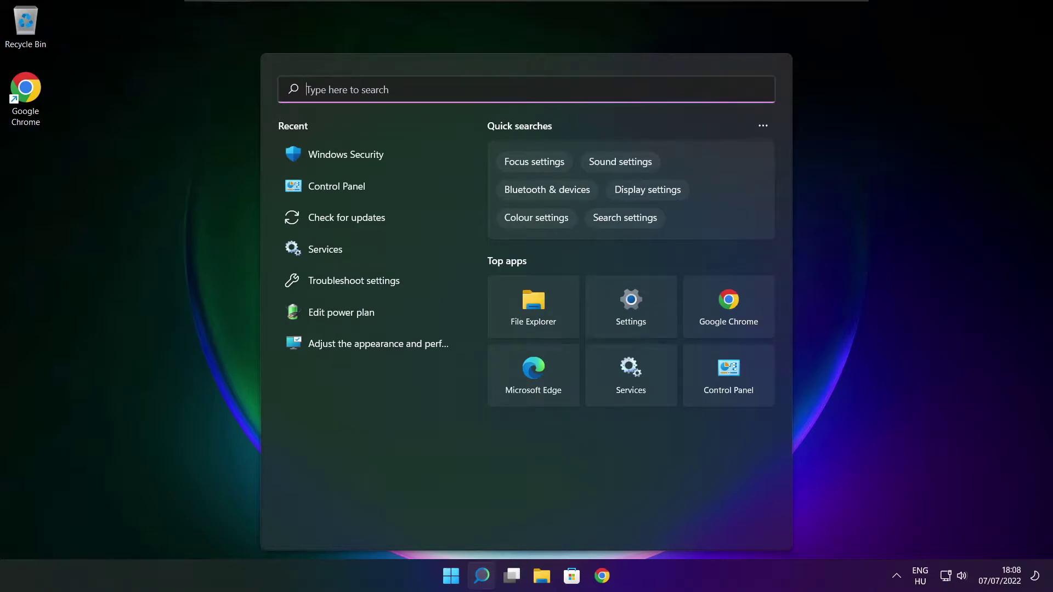
type("device")
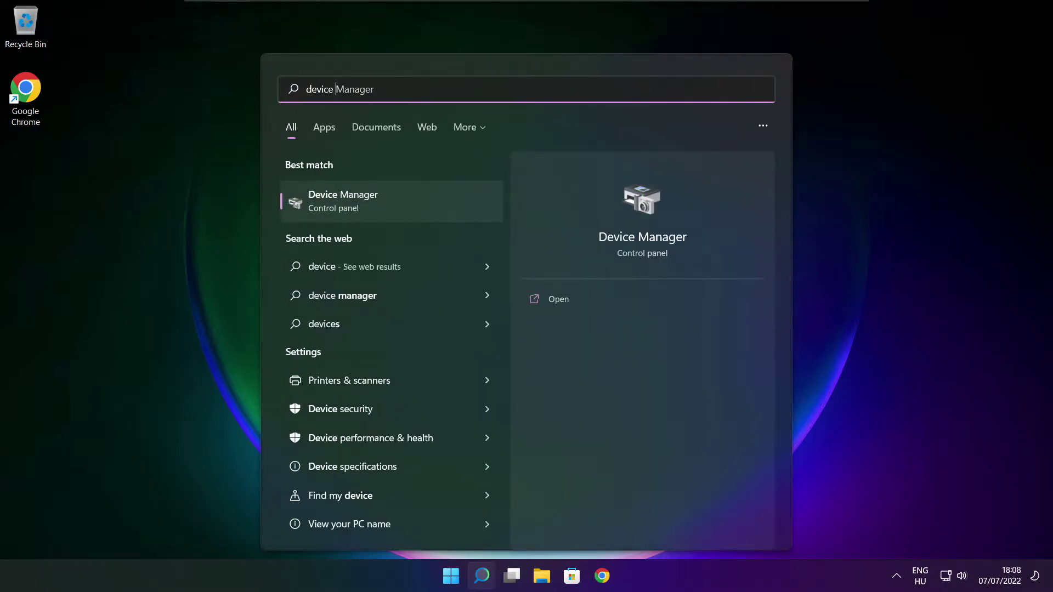
type(" manag")
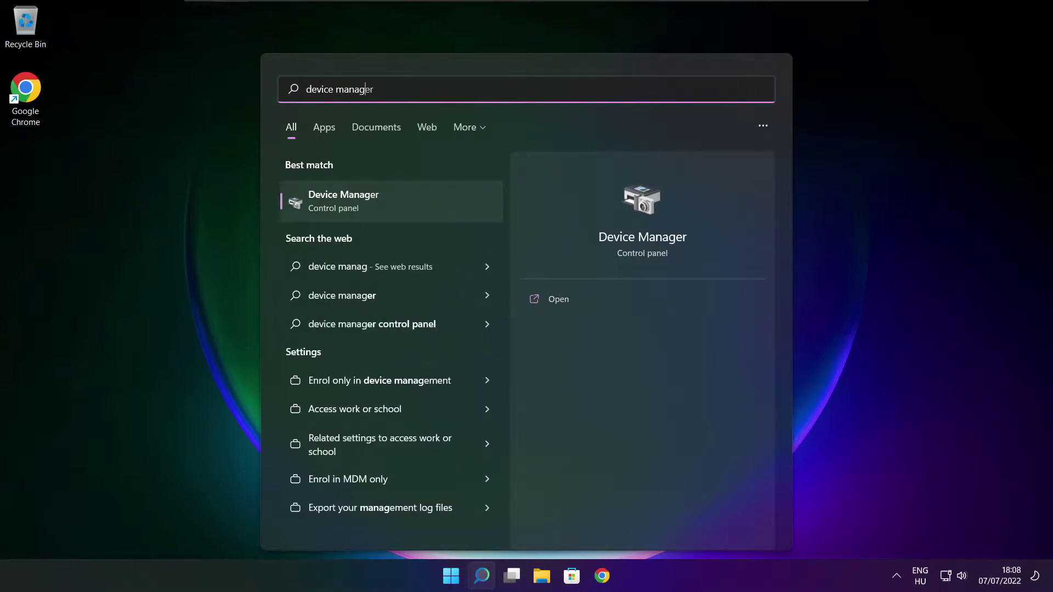
type("er")
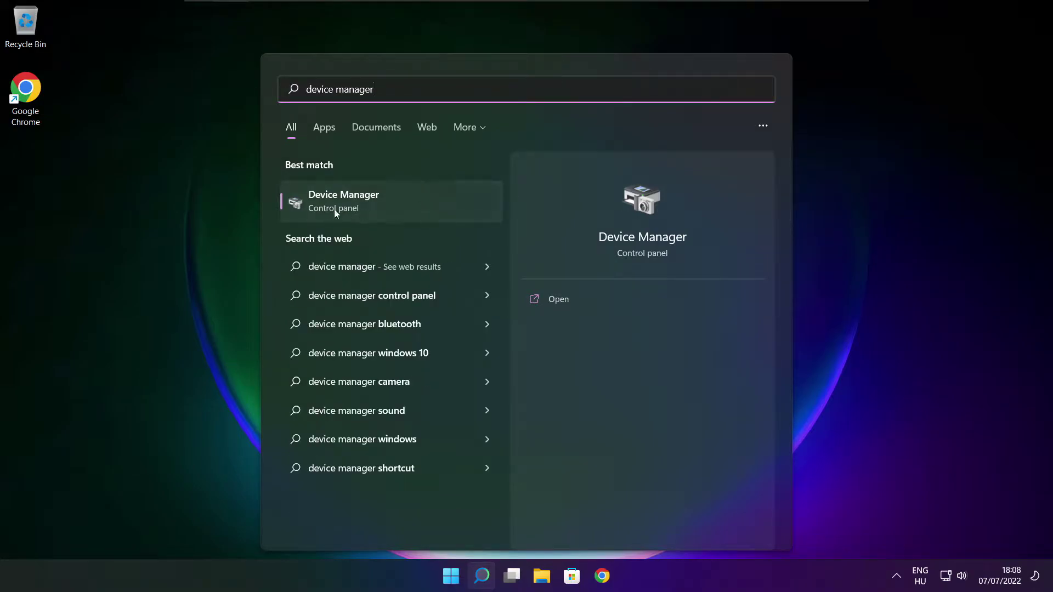
Open Device Manager maximised and expand the Display adaptors category.
left_click(432, 209)
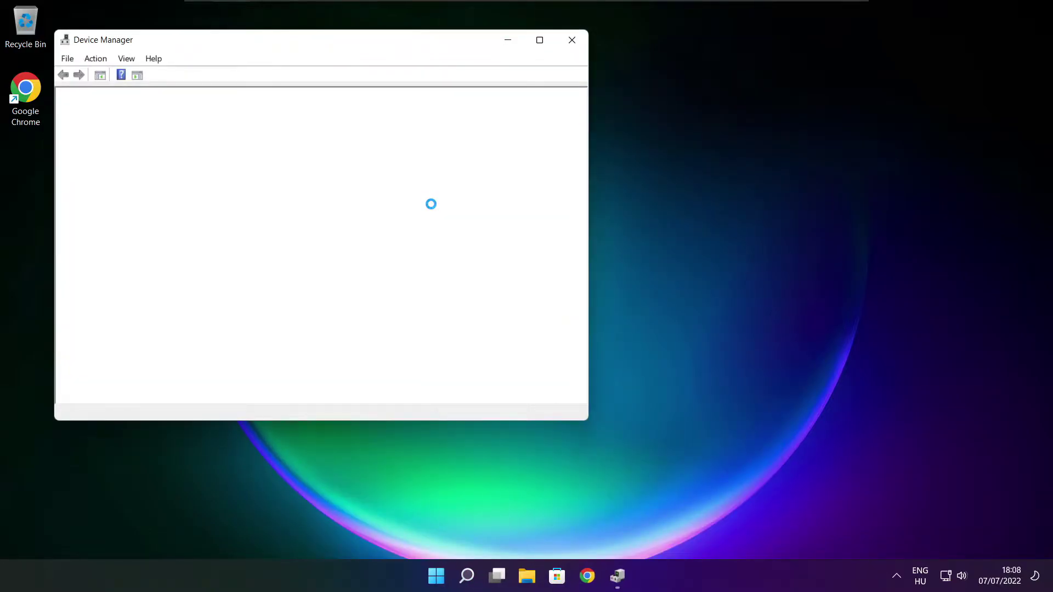
left_click(539, 40)
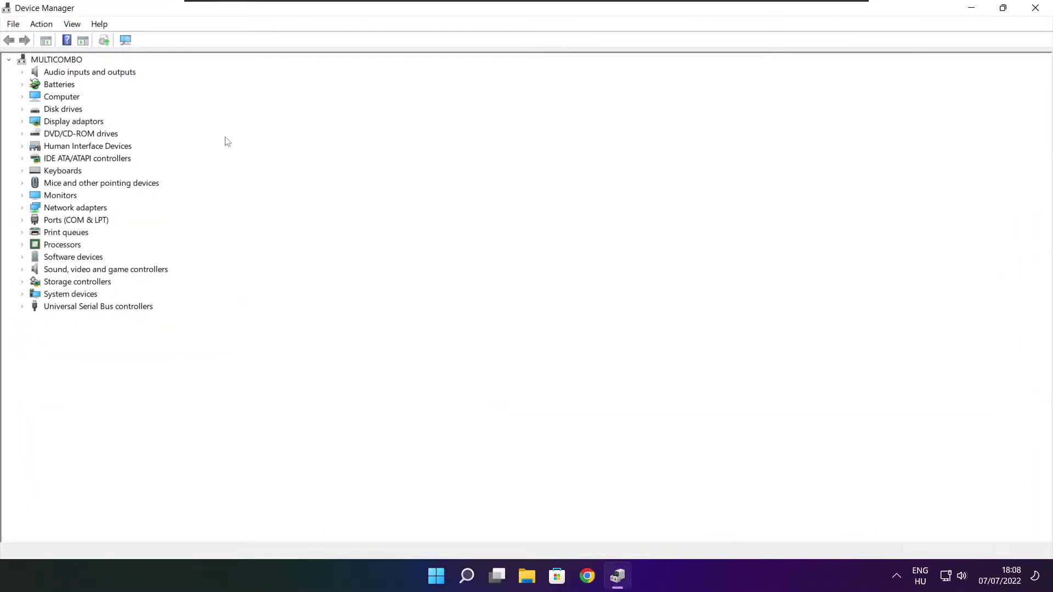
left_click(49, 123)
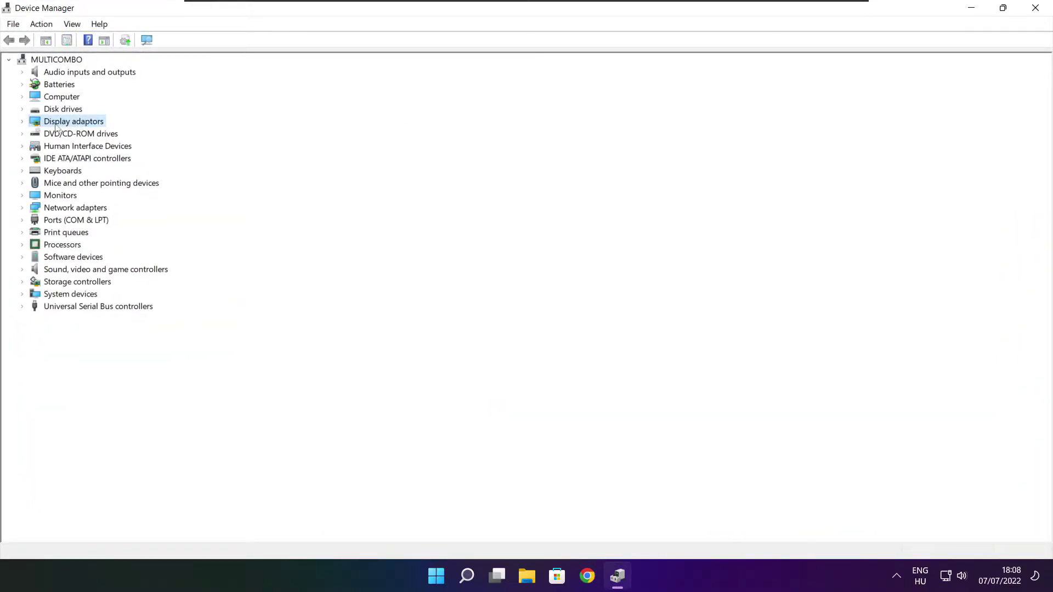
left_click(22, 122)
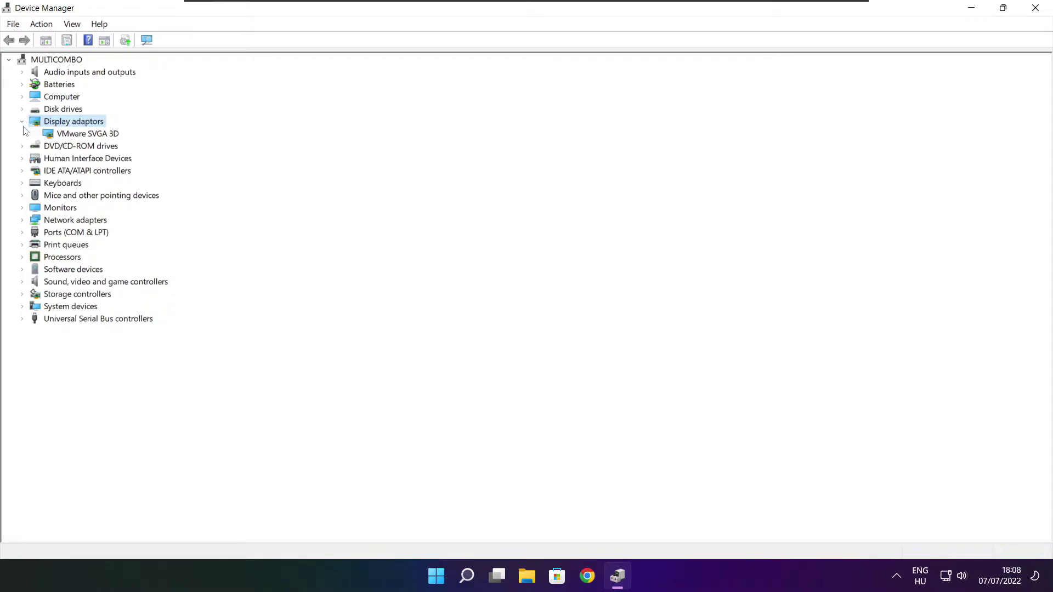
Run an automatic driver search for VMware SVGA 3D, confirming the best driver is installed.
left_click(102, 136)
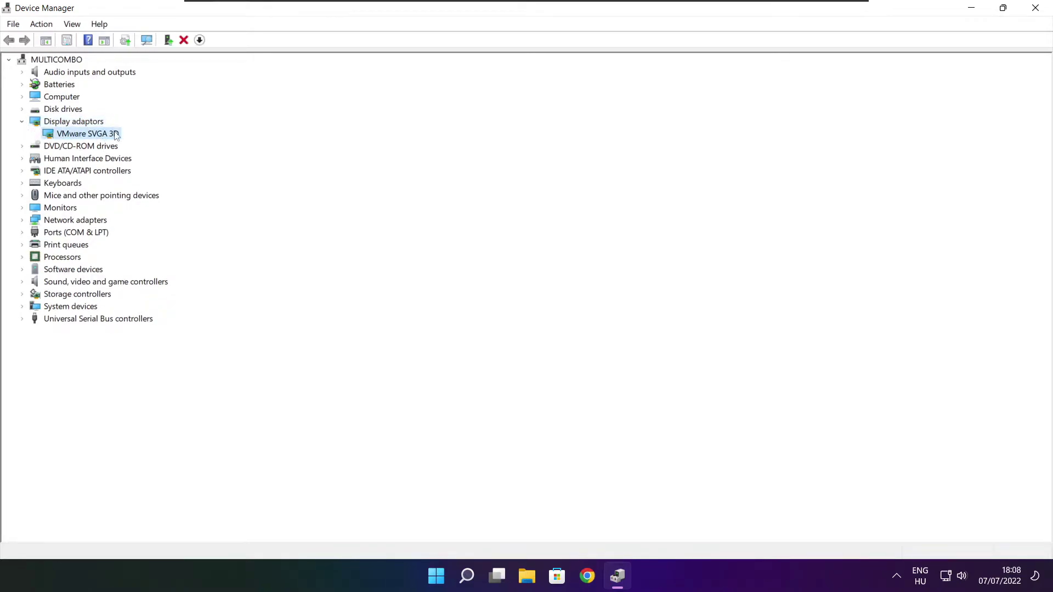
right_click(76, 135)
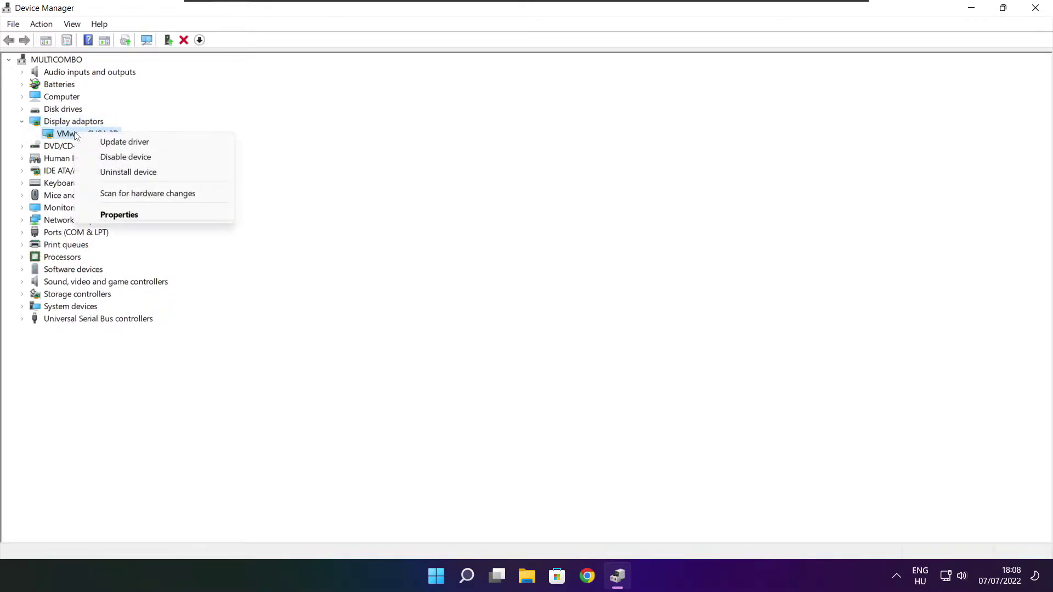
left_click(152, 144)
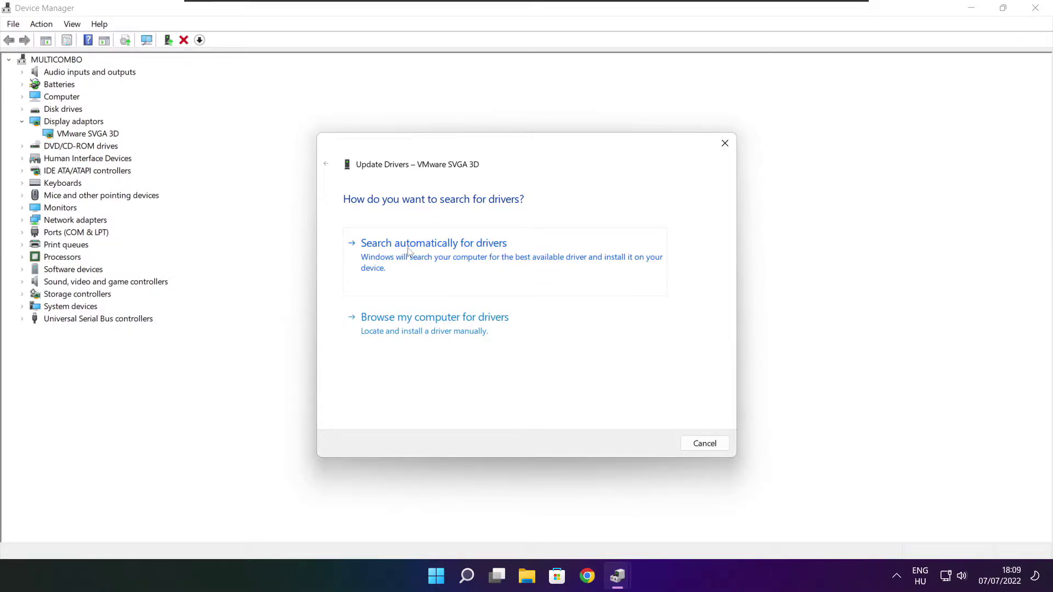
left_click(484, 264)
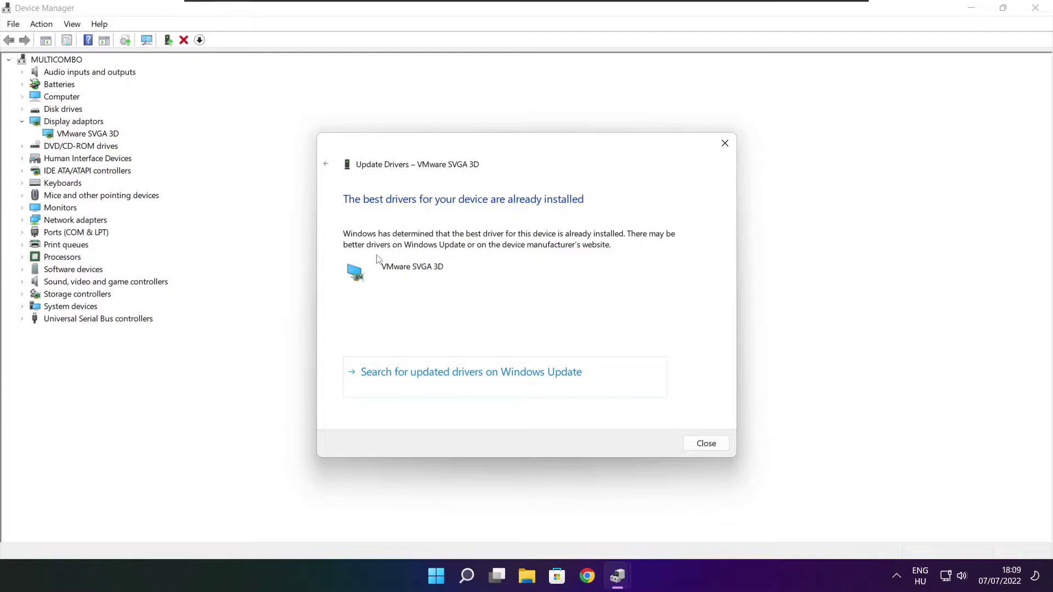
left_click(705, 445)
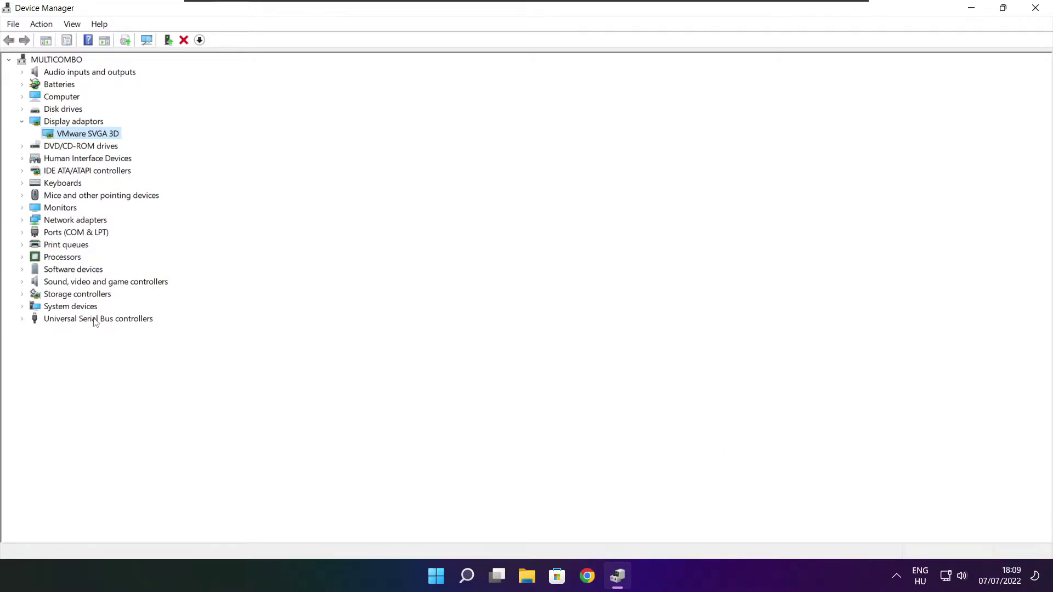
Run an automatic driver search for High Definition Audio Device under Sound, video and game controllers.
left_click(33, 284)
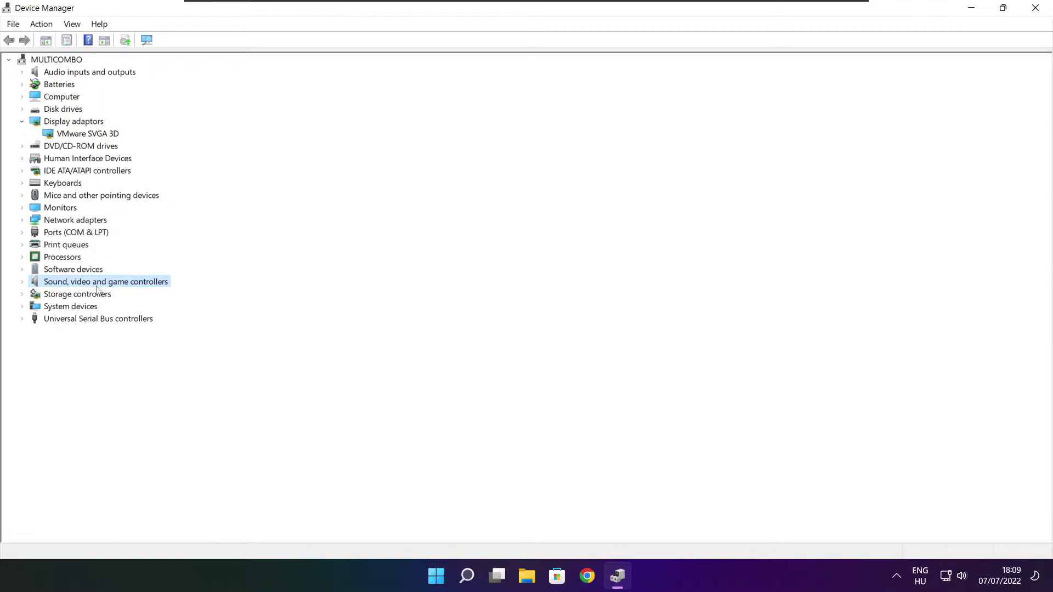
left_click(22, 283)
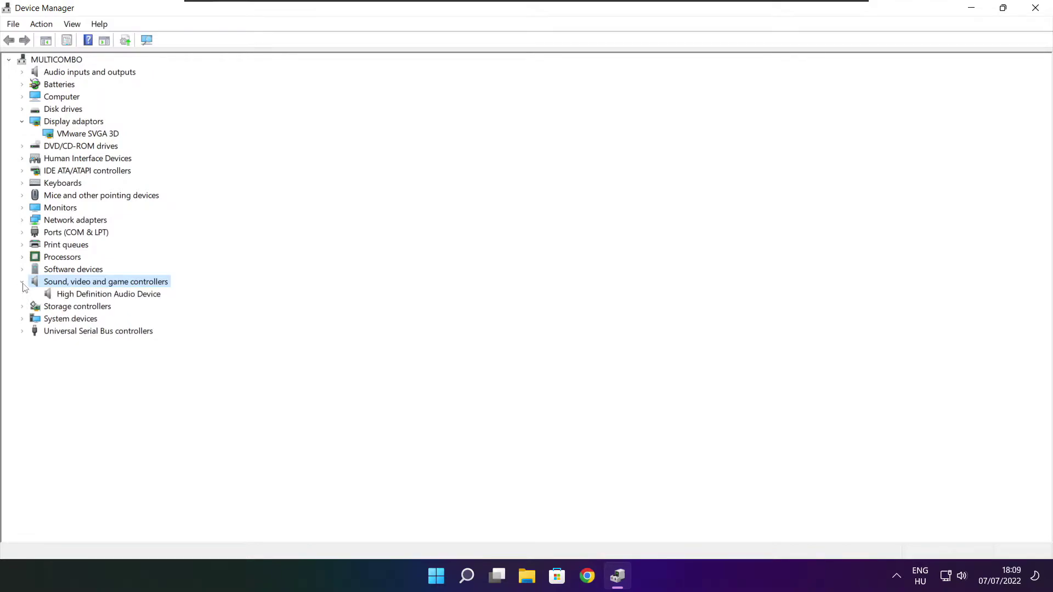
left_click(119, 298)
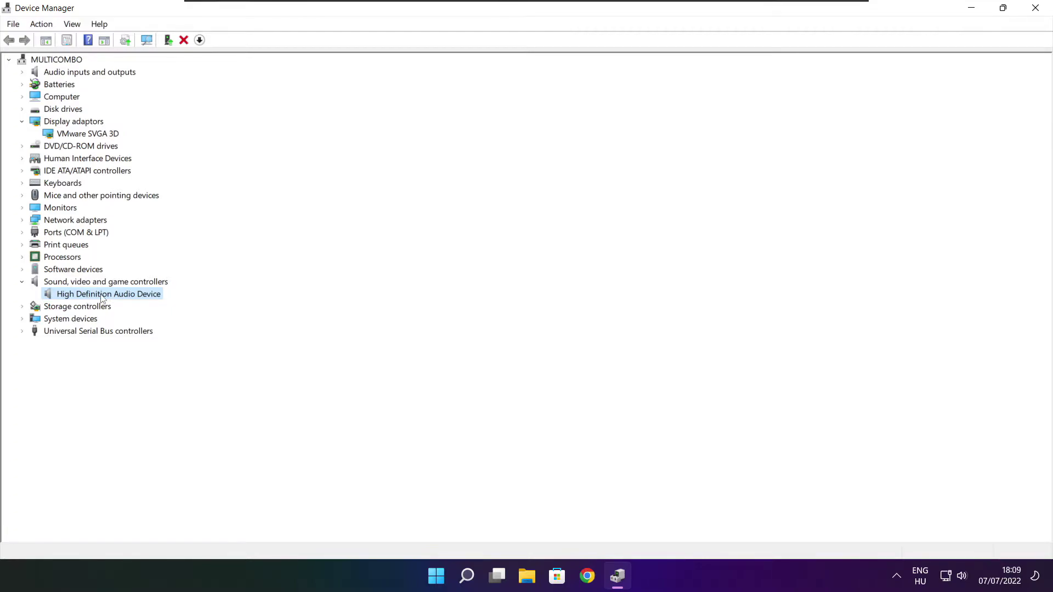
right_click(103, 297)
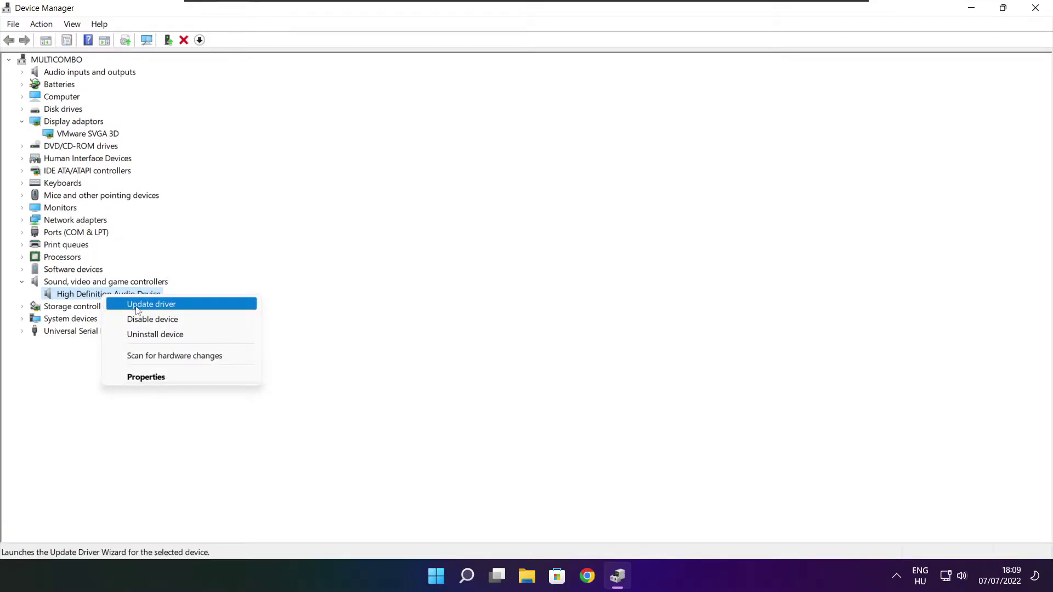
left_click(205, 309)
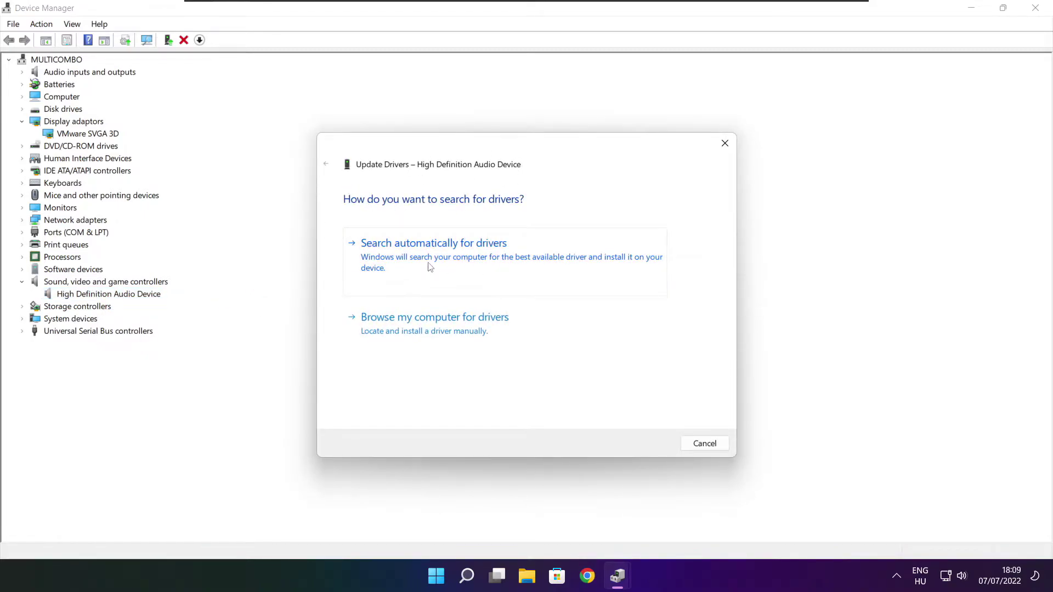
left_click(456, 261)
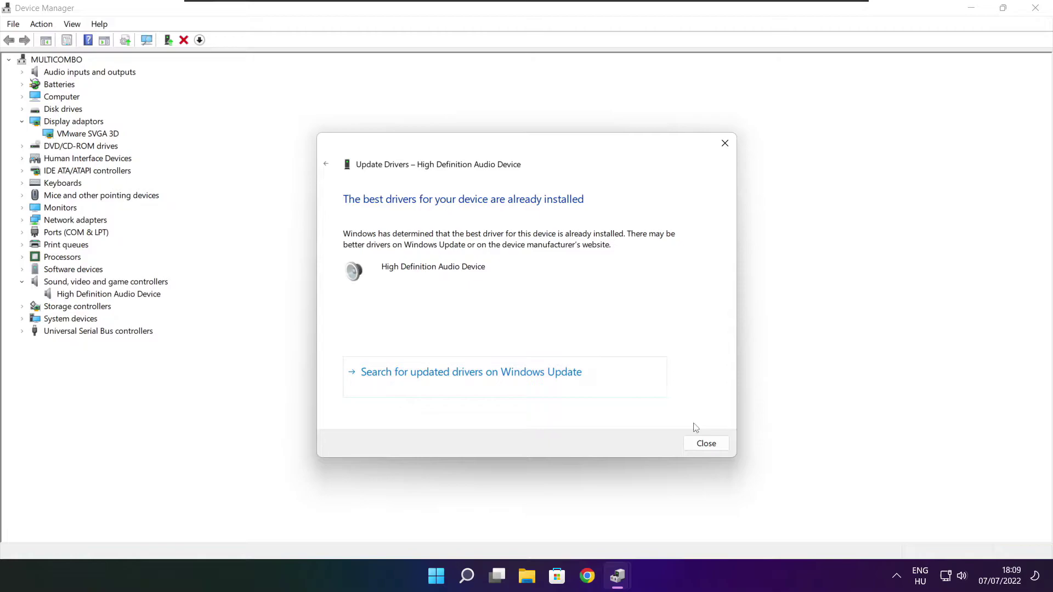
left_click(707, 445)
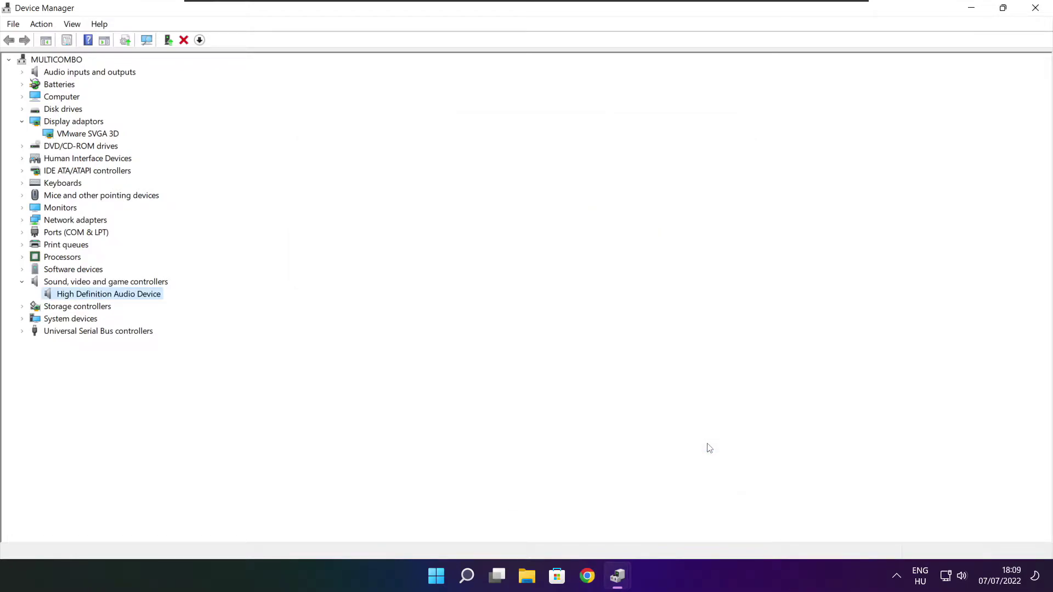
Close Device Manager and search Windows for 'edit power plan'.
left_click(1038, 10)
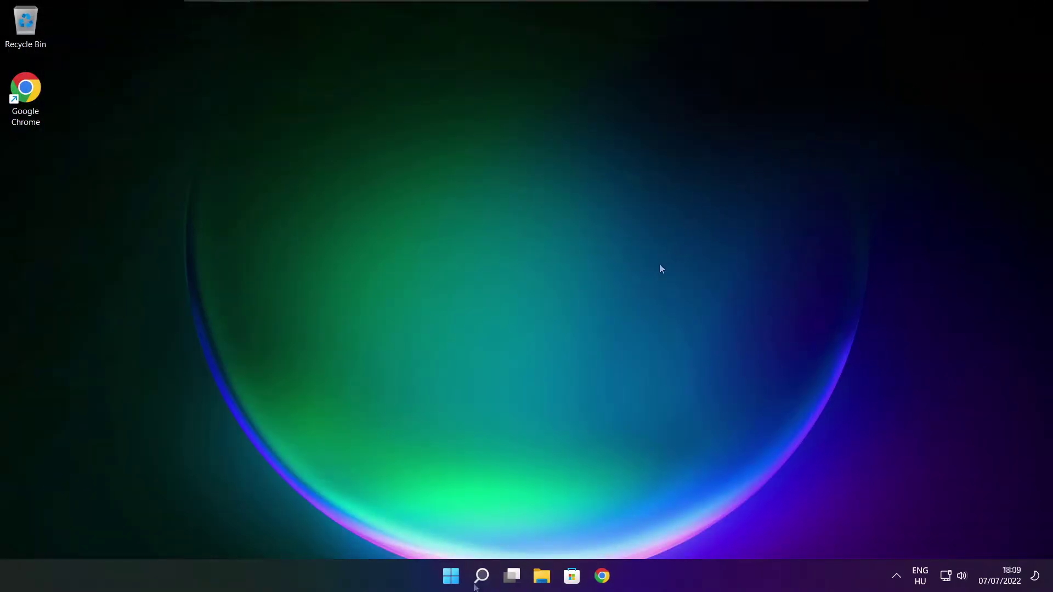
left_click(484, 579)
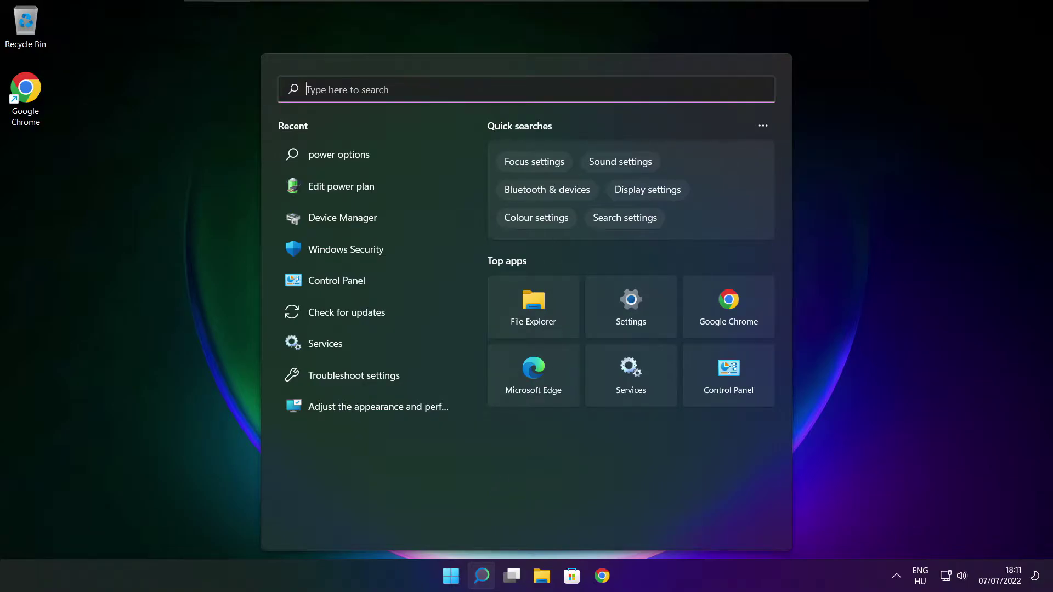
type("edit p")
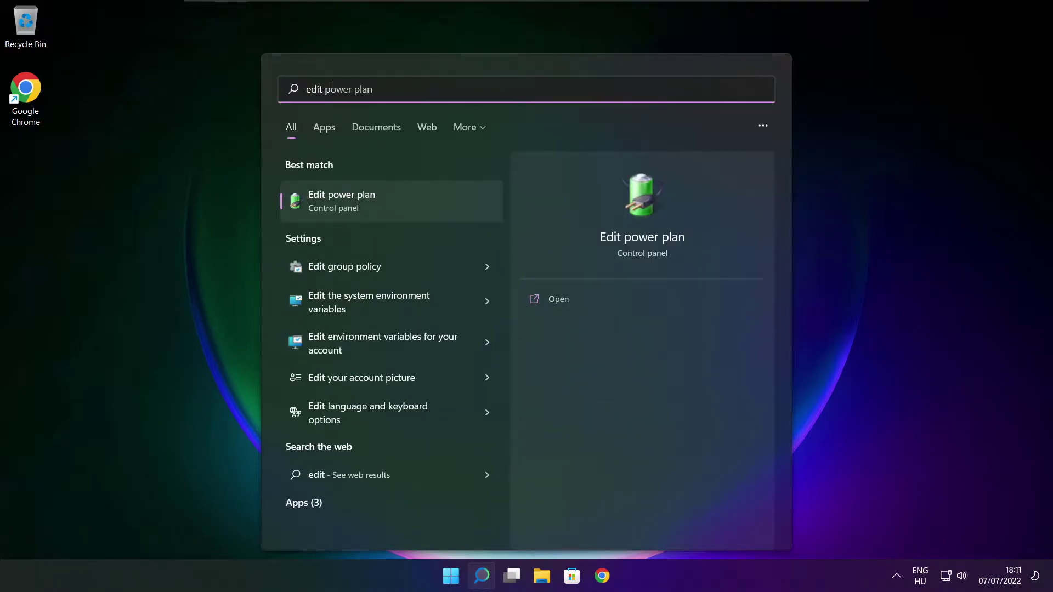
type("ower plan")
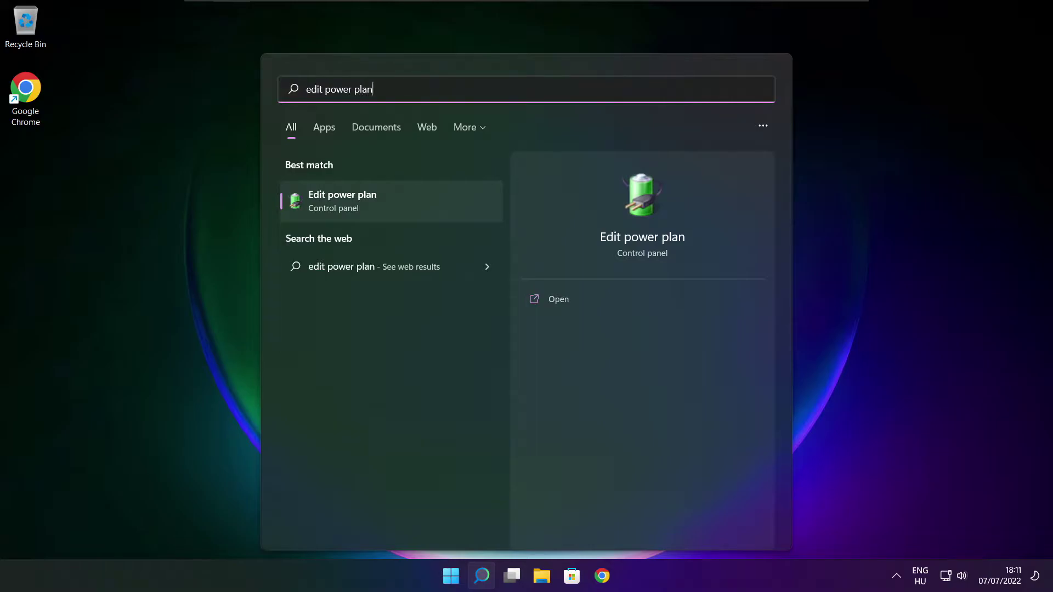
Make High performance the active power plan in Power Options, then close the window.
left_click(416, 204)
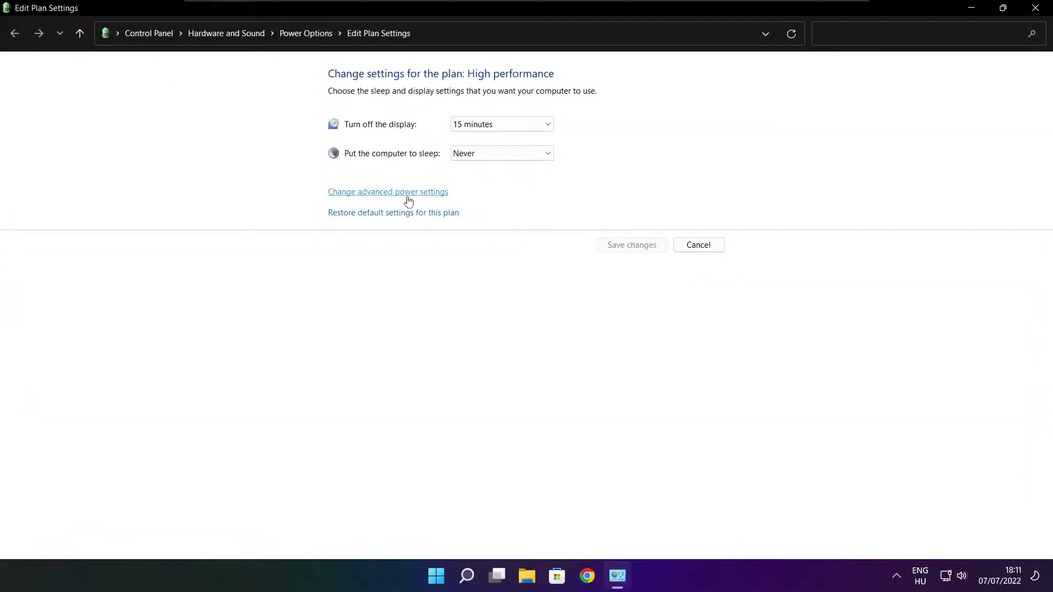
left_click(314, 39)
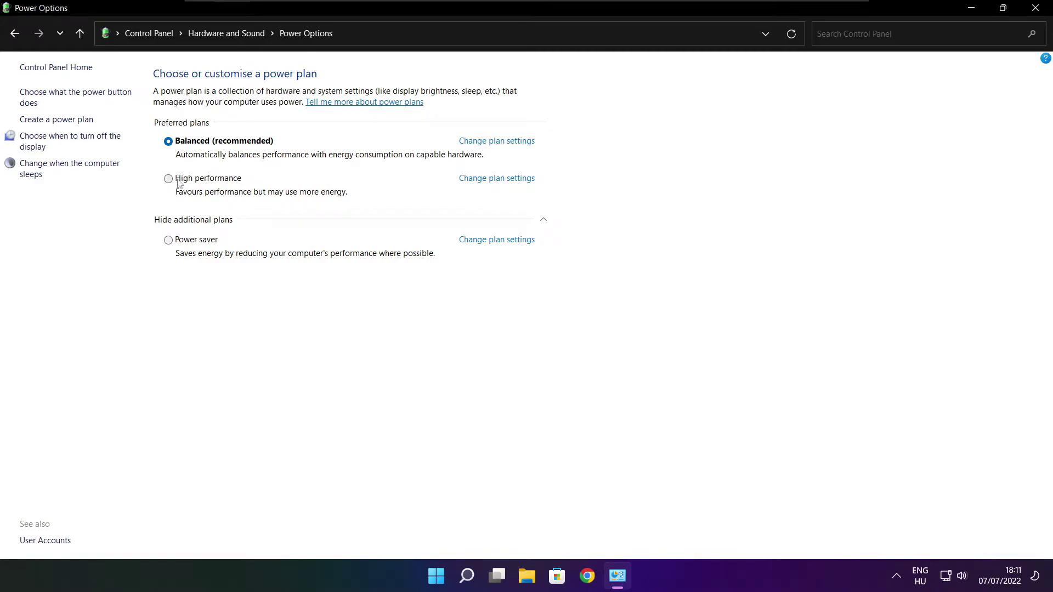
left_click(219, 185)
left_click(1039, 7)
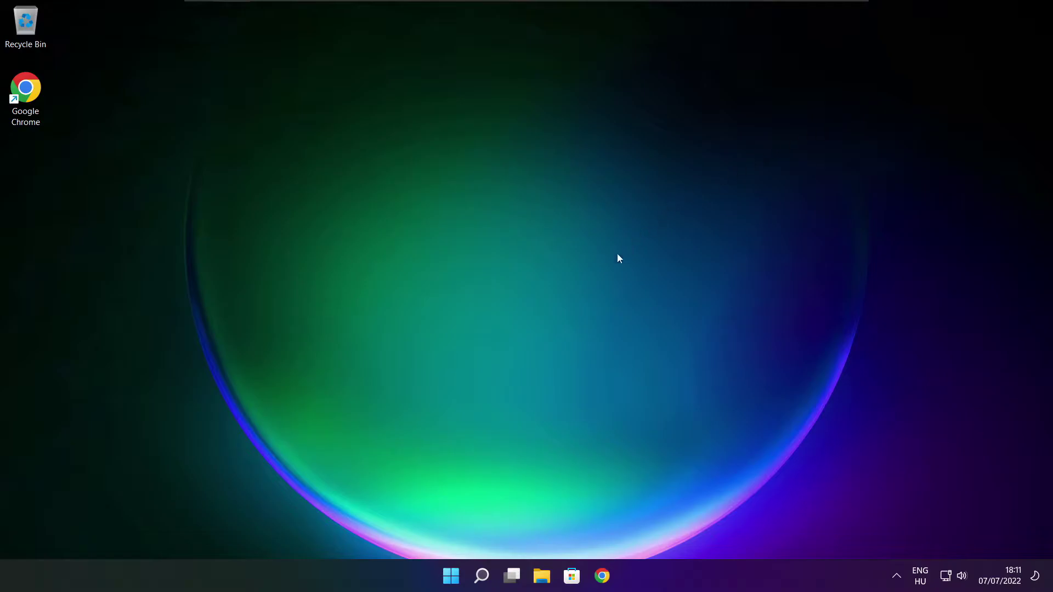
Search Windows for 'game mode' and open the Game Mode settings page.
left_click(482, 576)
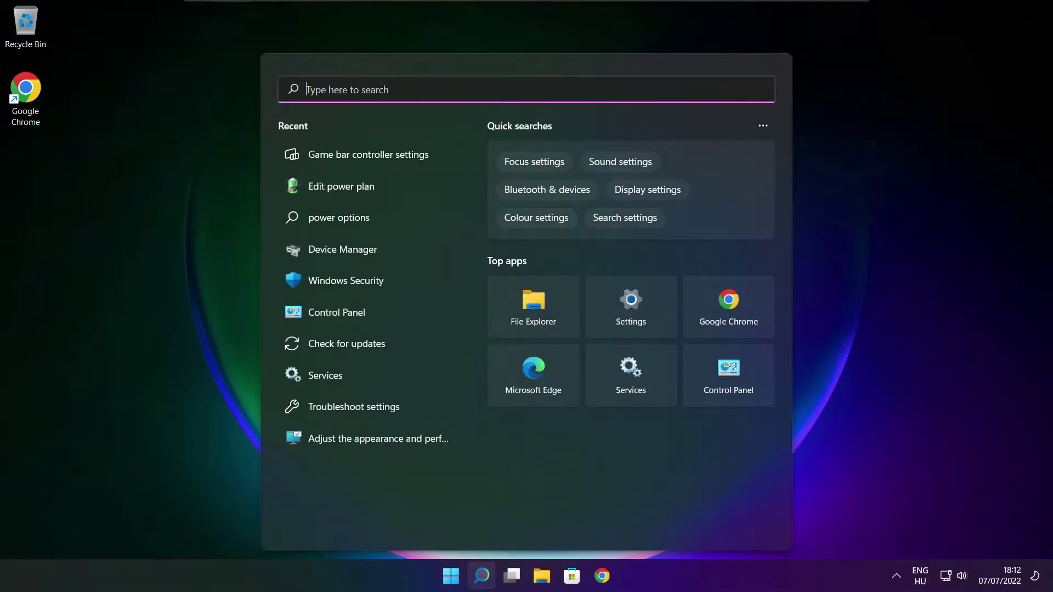
type("ga")
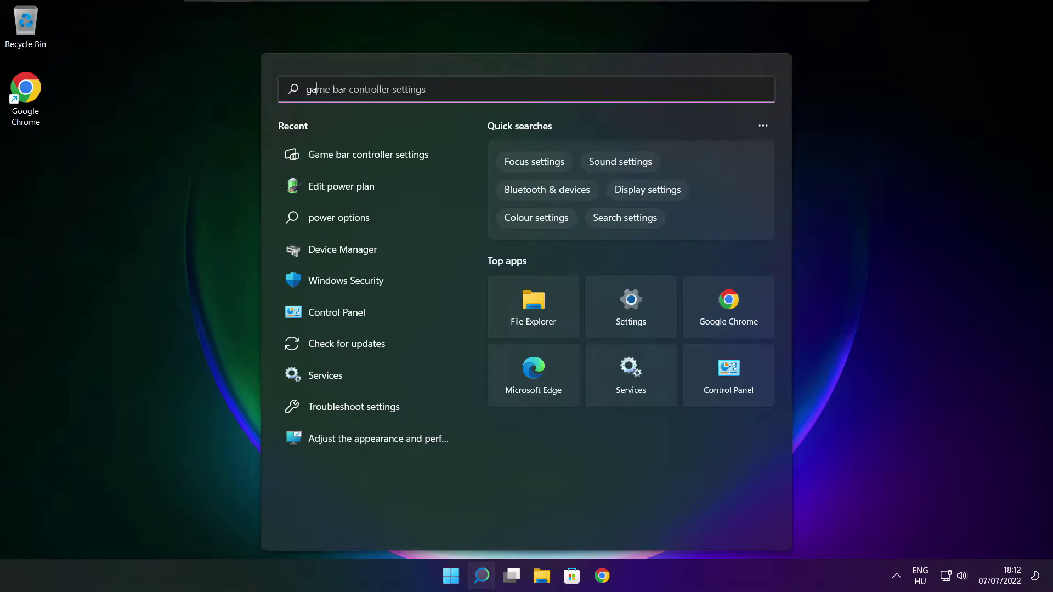
type("me mode")
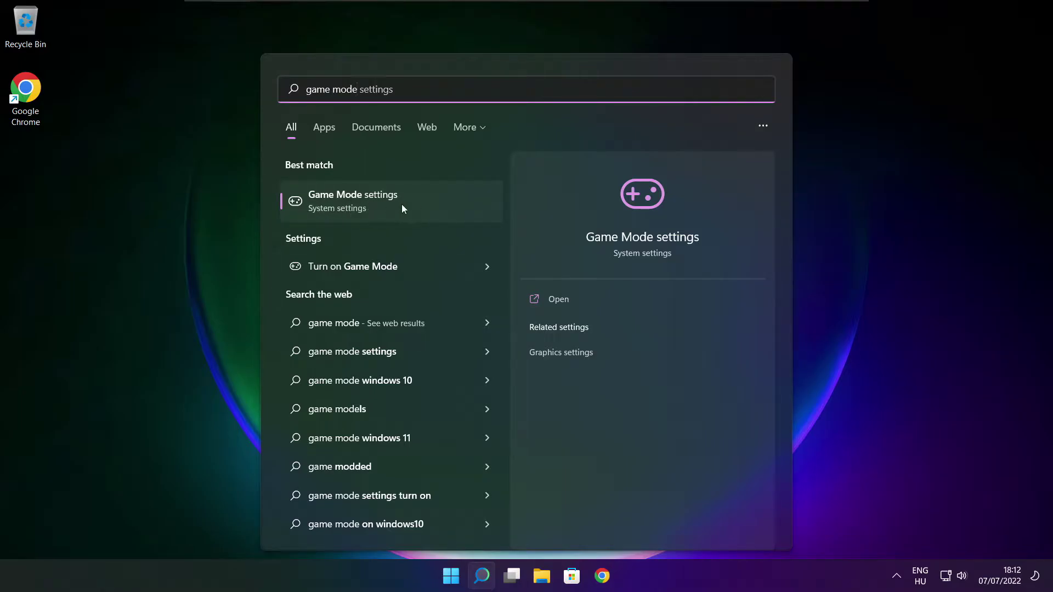
left_click(417, 202)
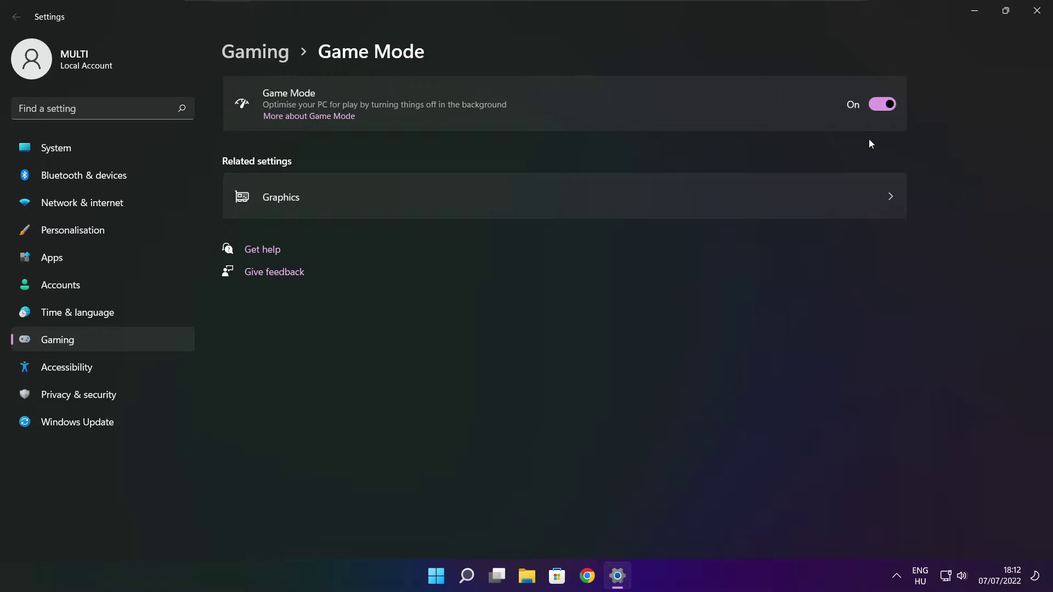
Turn off the Xbox Game Bar controller button shortcut under Gaming, then close Settings.
left_click(259, 58)
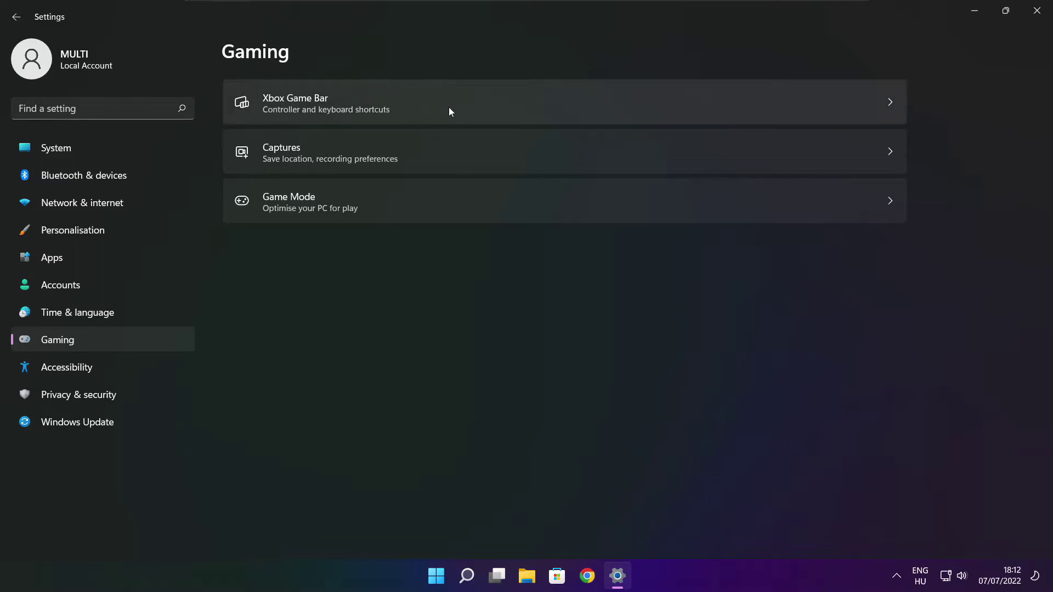
left_click(429, 113)
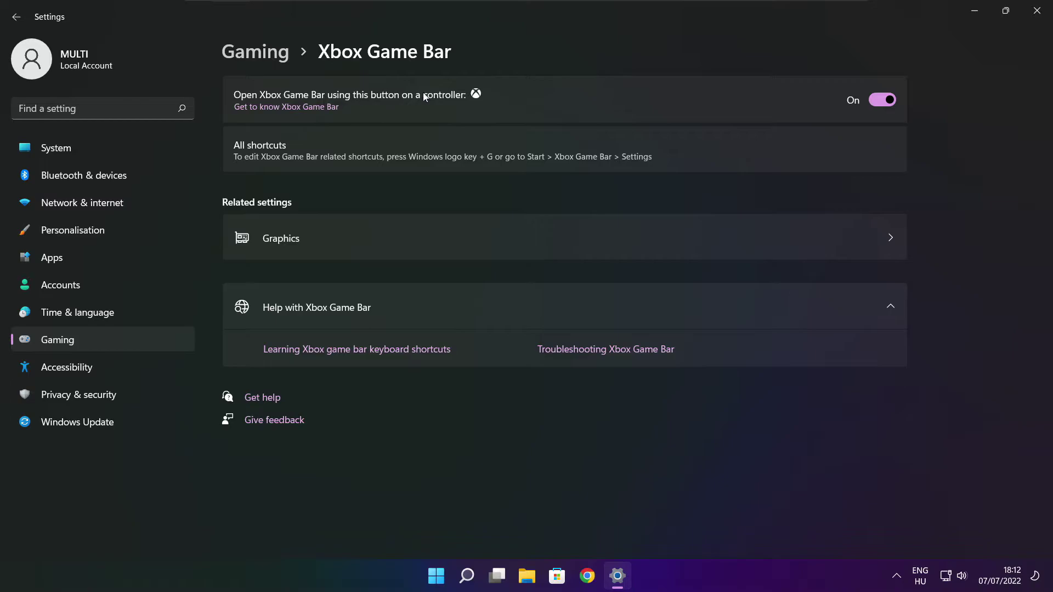
left_click(874, 101)
left_click(1036, 15)
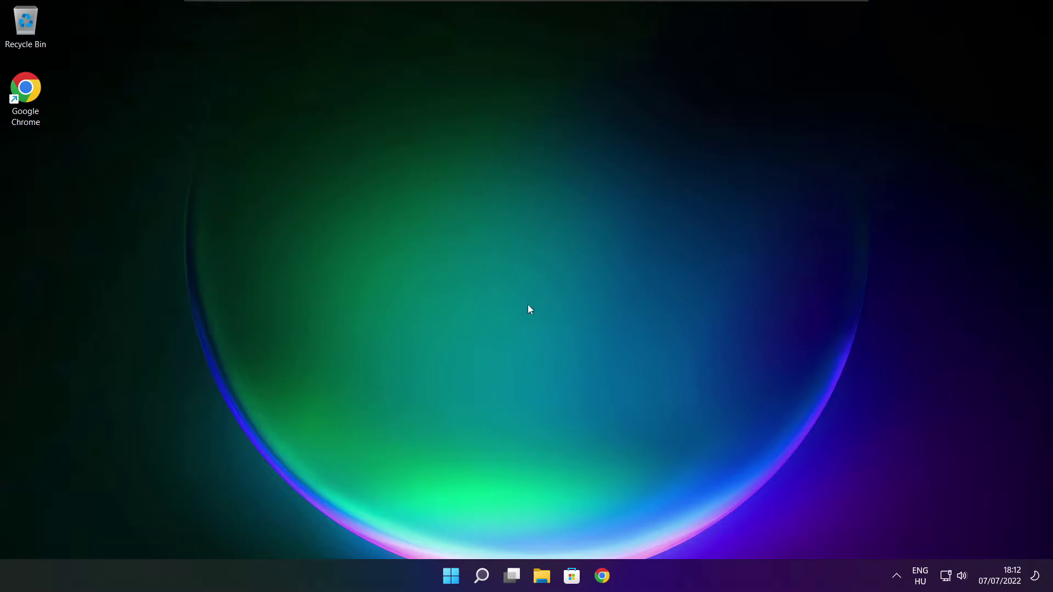
Launch Task Manager from the Start button's quick-link menu.
right_click(453, 578)
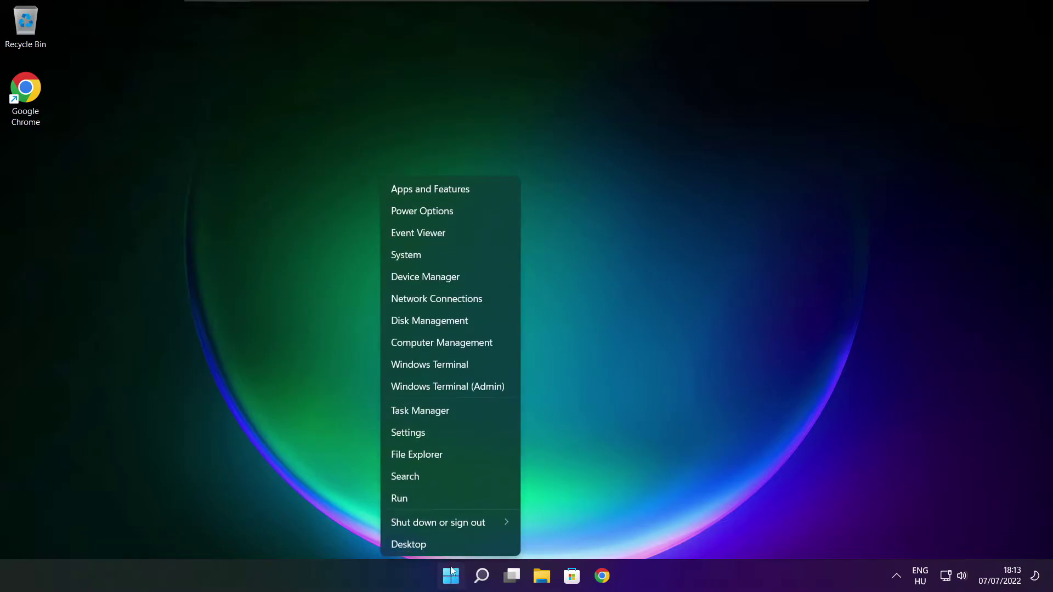
left_click(452, 411)
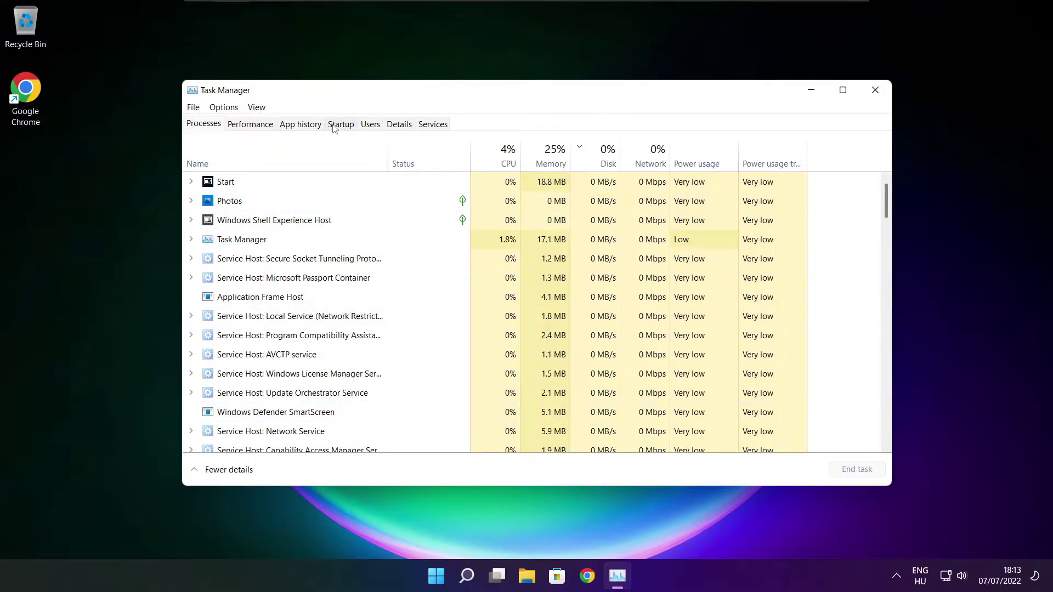
Disable Cortana, Microsoft Edge, Microsoft Teams and Terminal as startup apps, then close Task Manager.
left_click(341, 124)
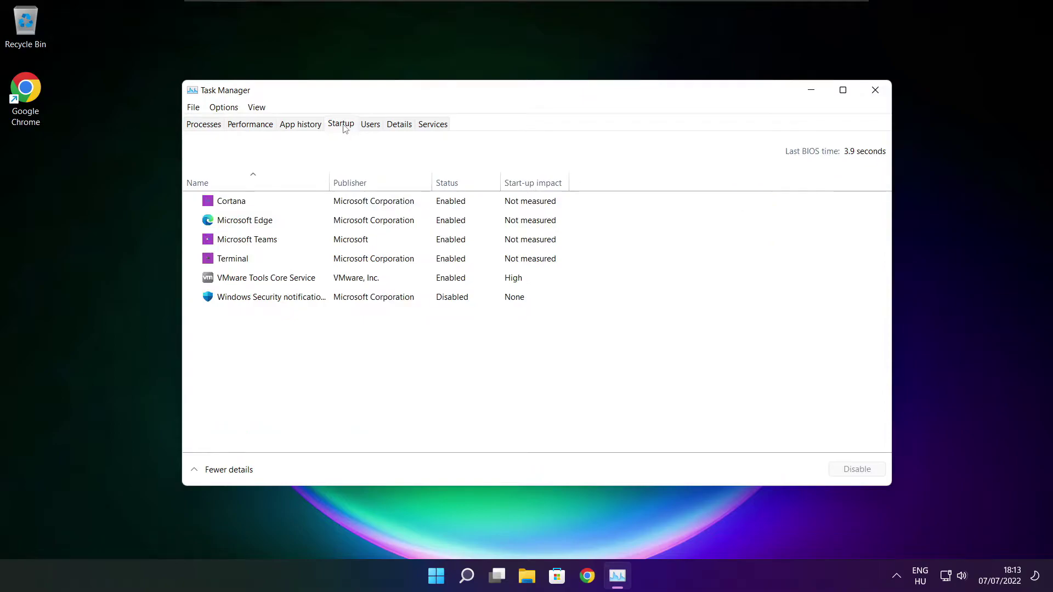
left_click(404, 208)
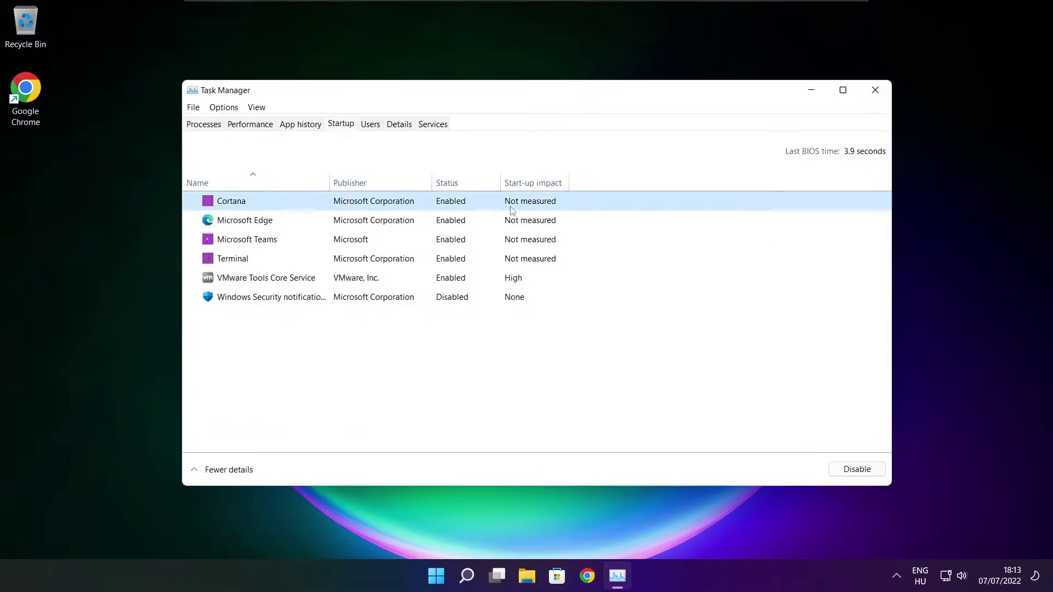
left_click(857, 471)
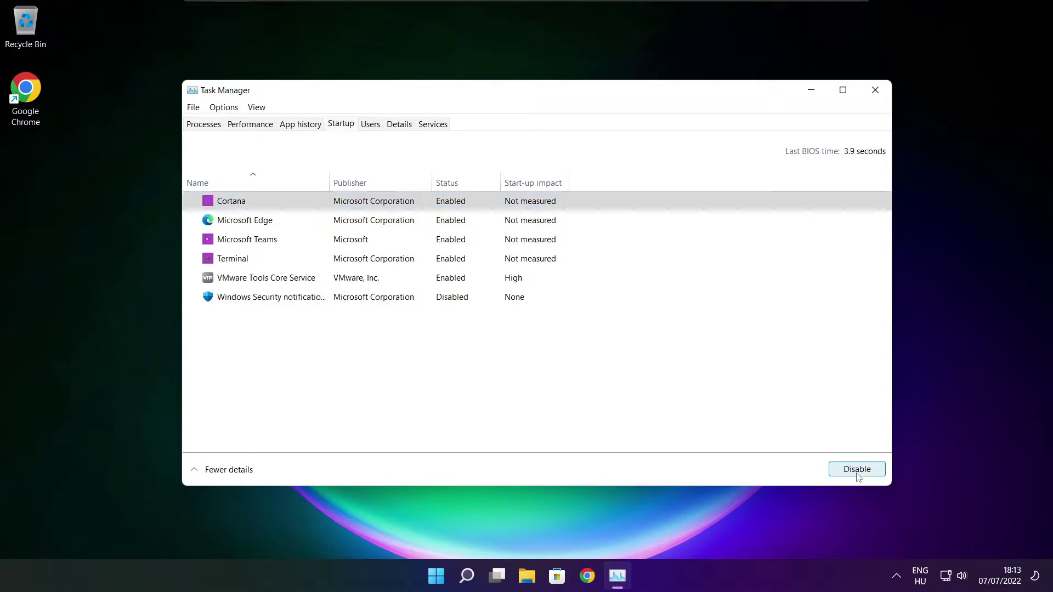
left_click(325, 224)
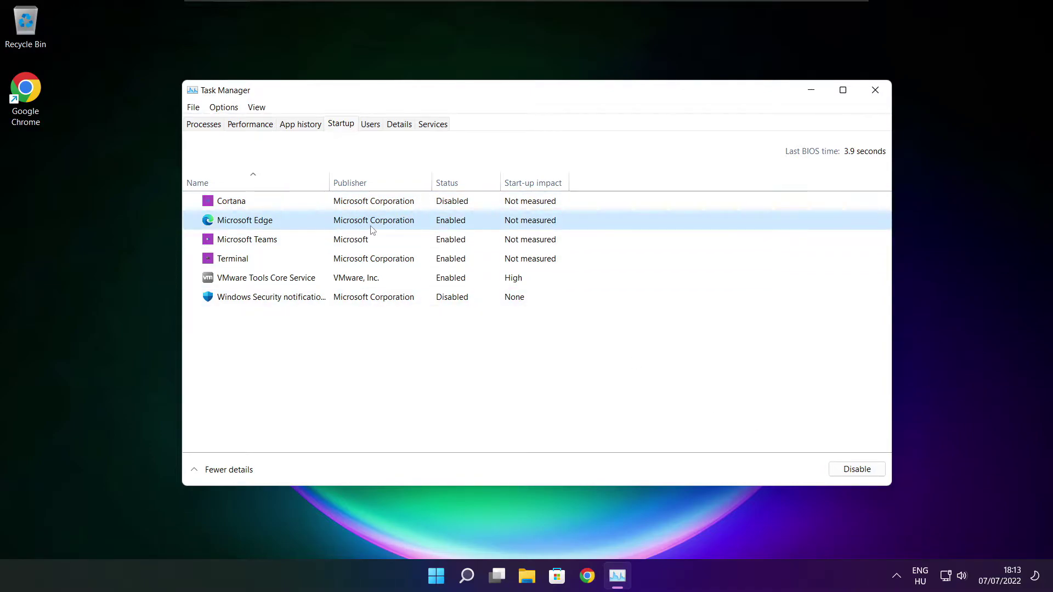
left_click(856, 475)
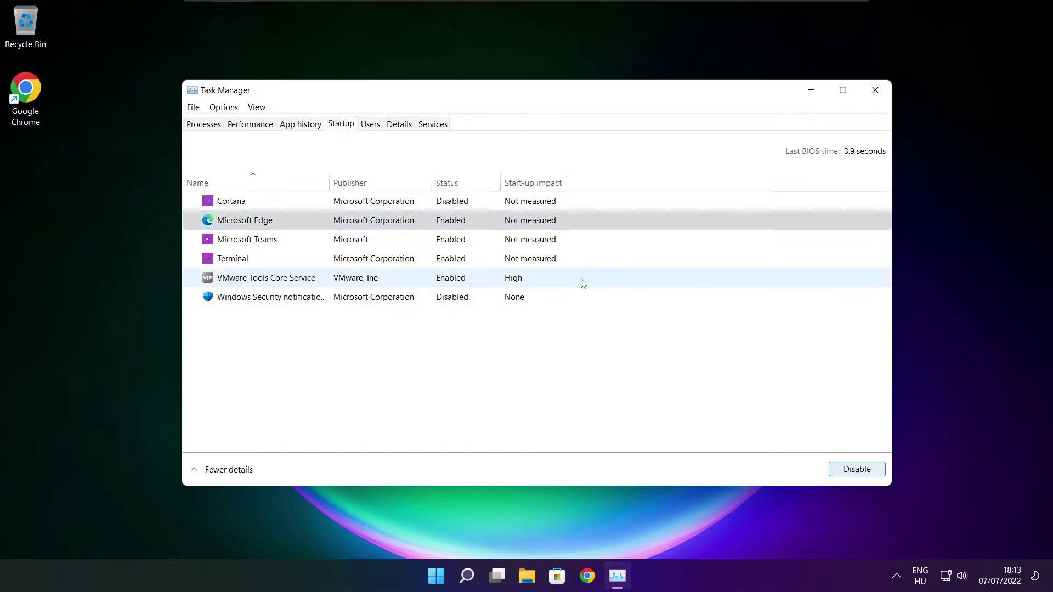
left_click(463, 243)
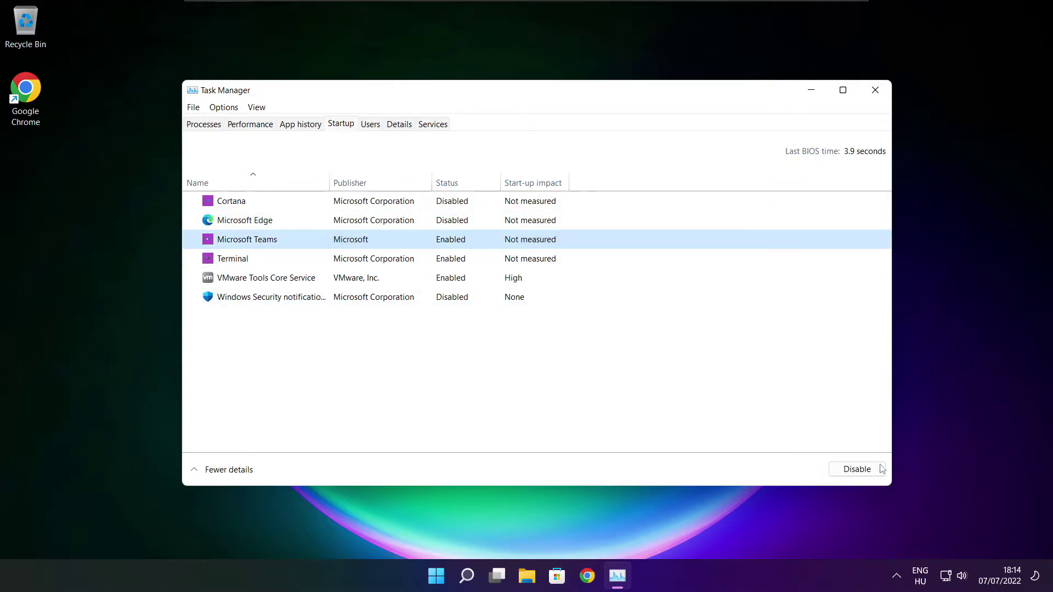
left_click(857, 469)
left_click(395, 268)
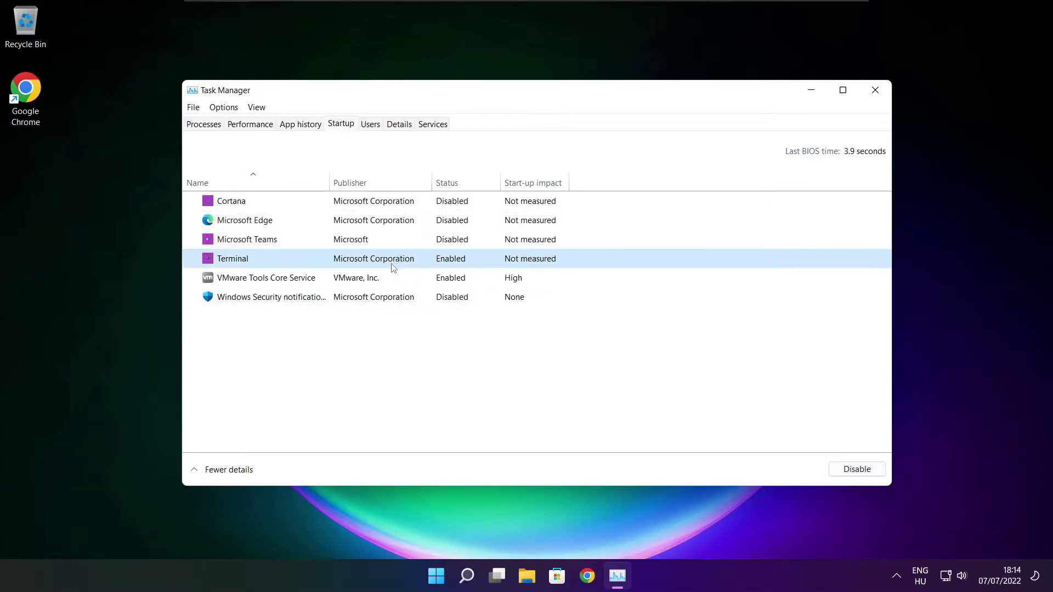
left_click(868, 475)
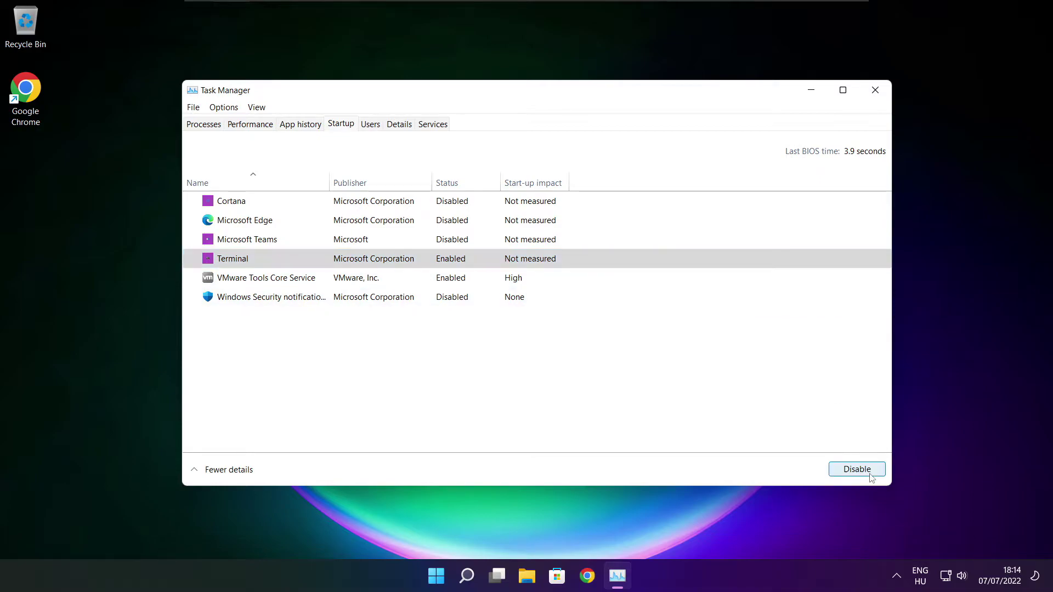
left_click(473, 258)
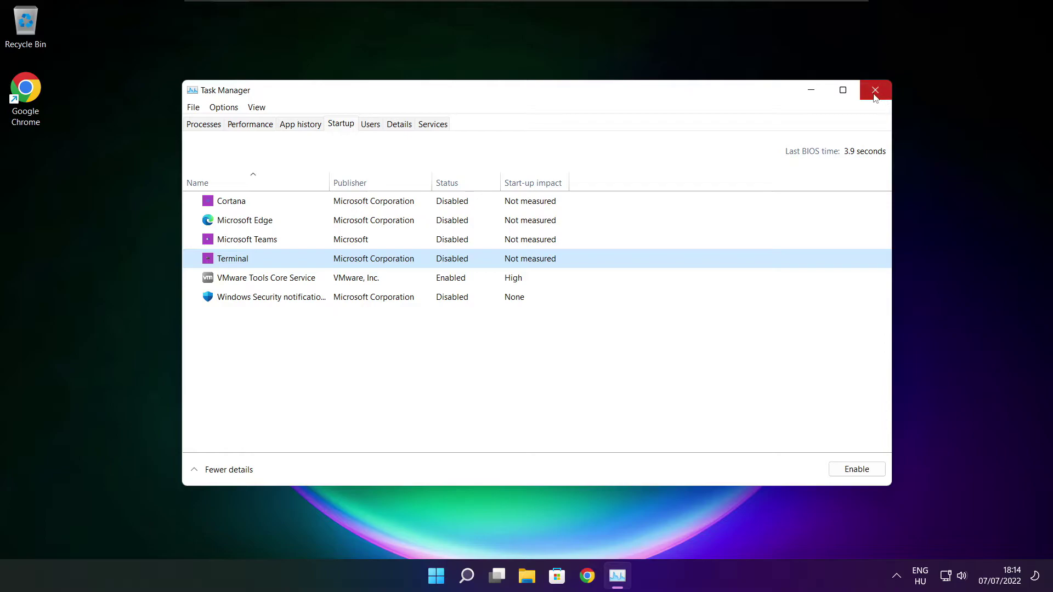
left_click(874, 90)
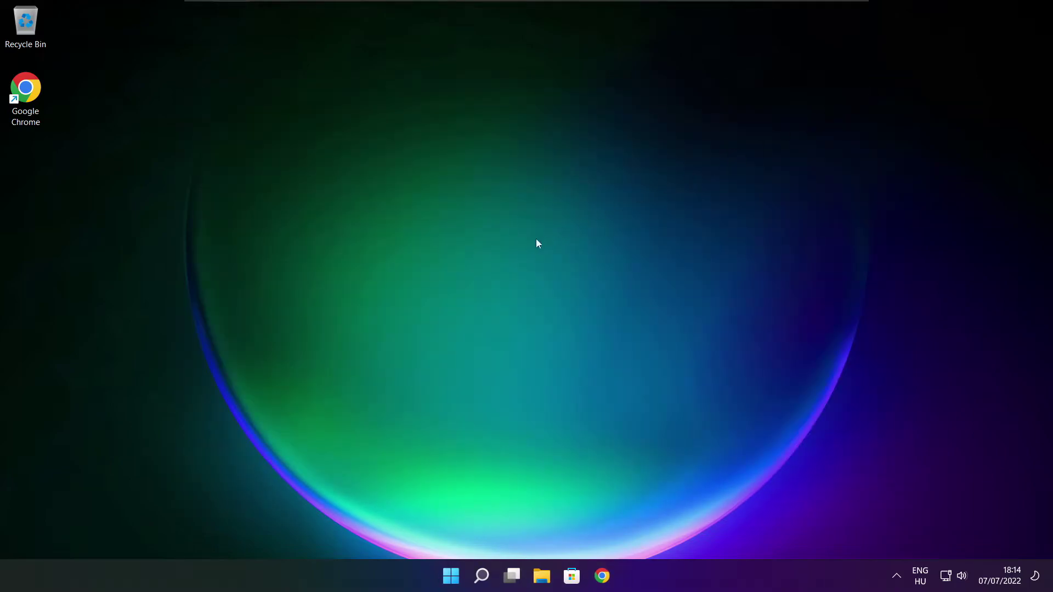
mouse_move(466, 575)
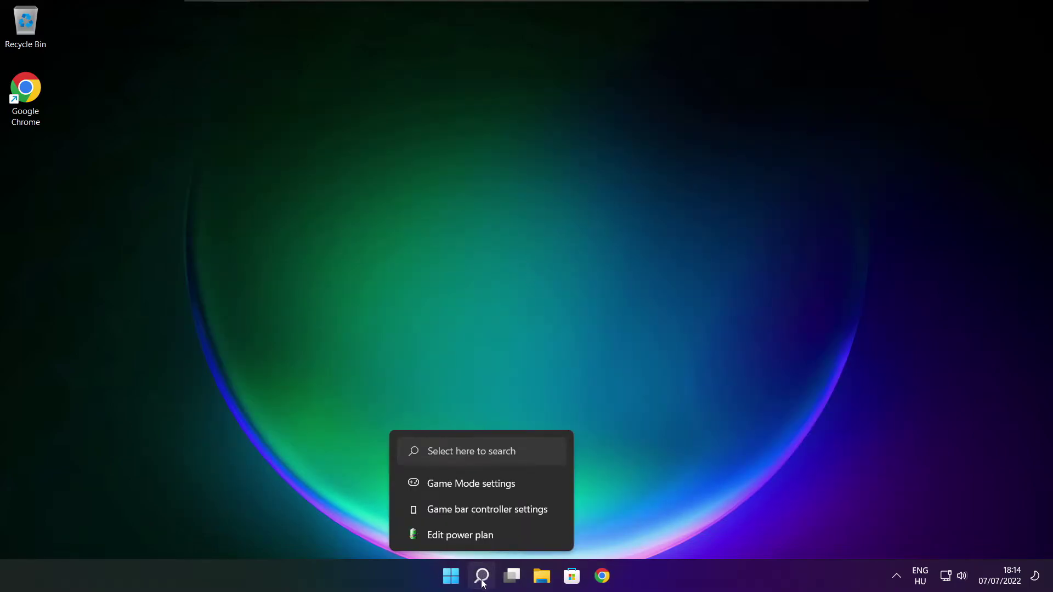
In Optimise Drives, analyse drive C: (9% fragmented), start optimising it, then close the window.
left_click(482, 580)
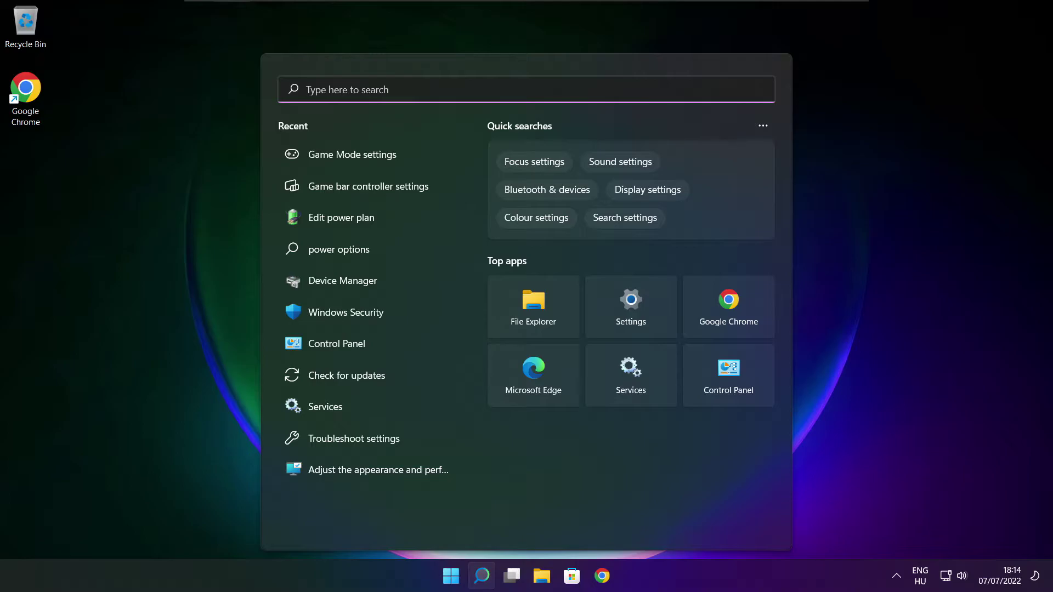
type("optimi")
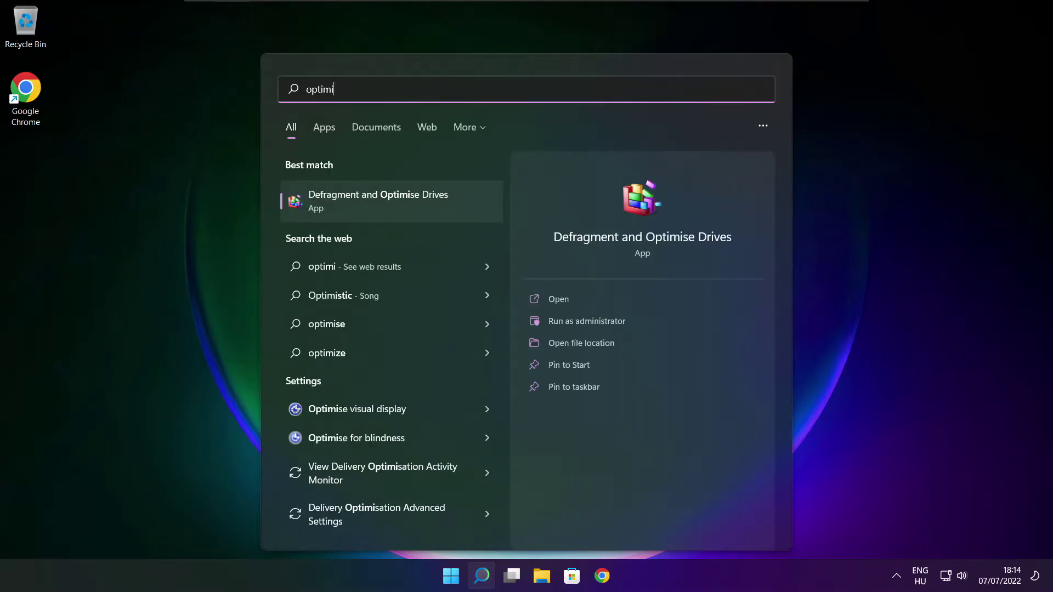
type("se")
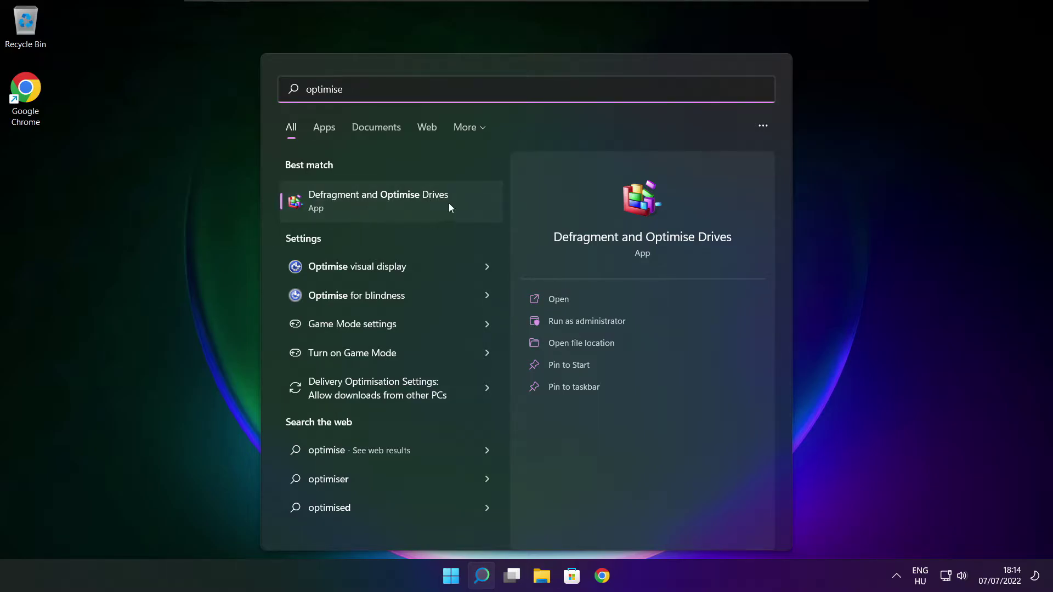
left_click(403, 199)
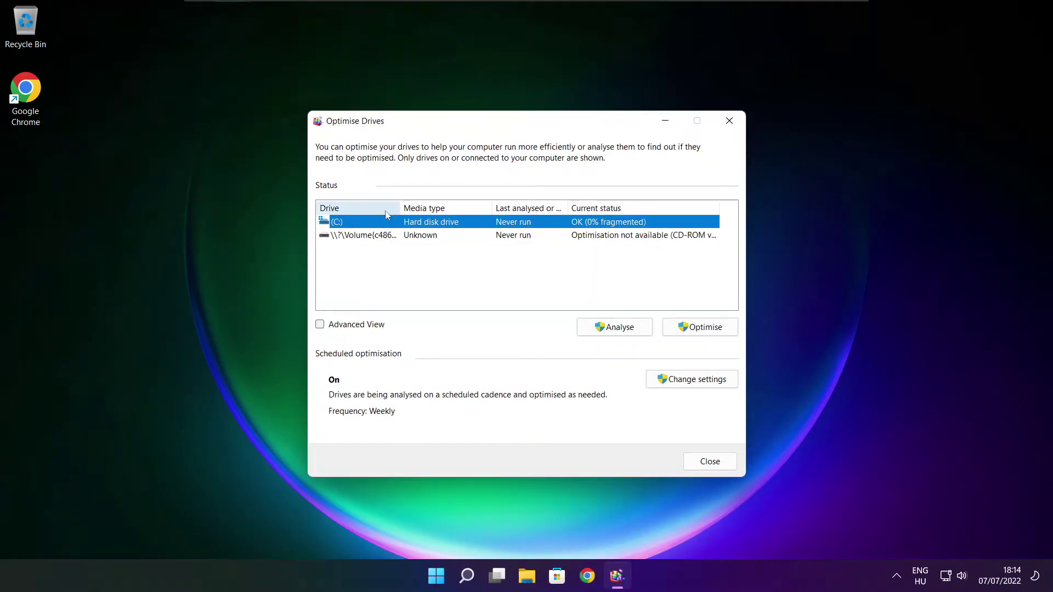
left_click(609, 328)
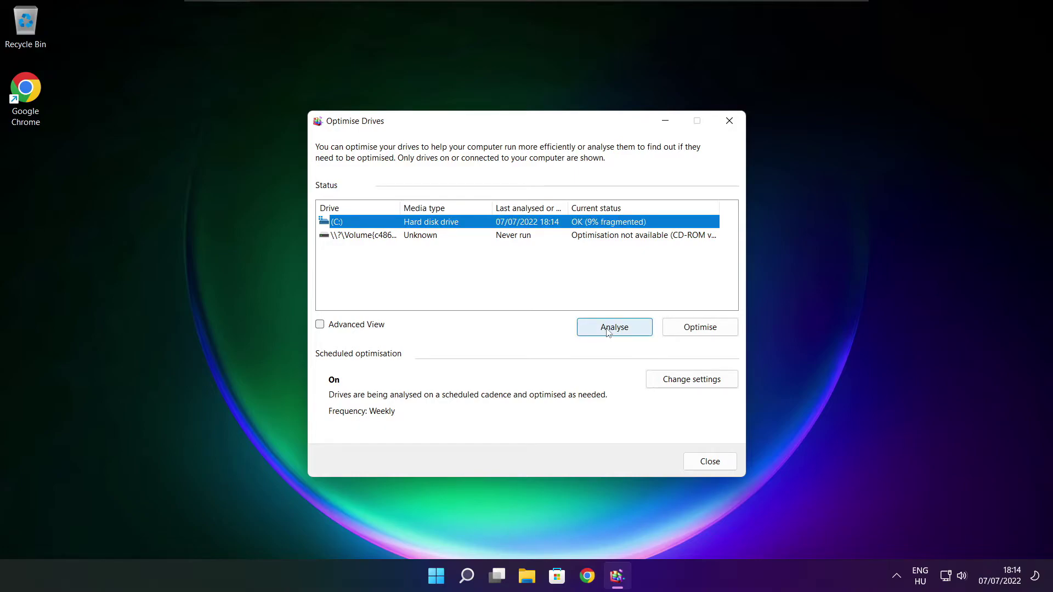
left_click(704, 333)
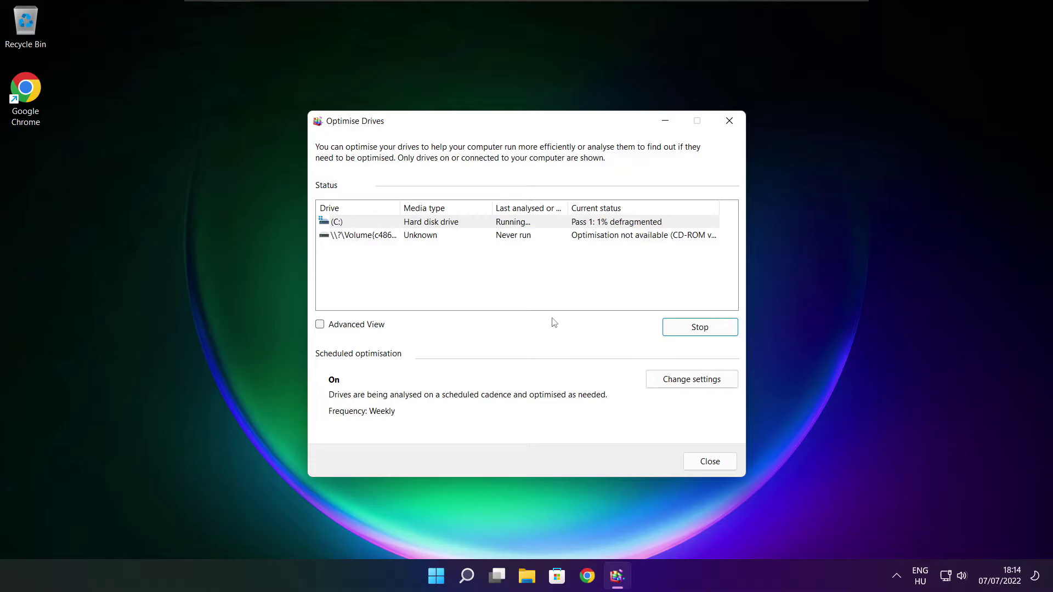
key("alt+F4")
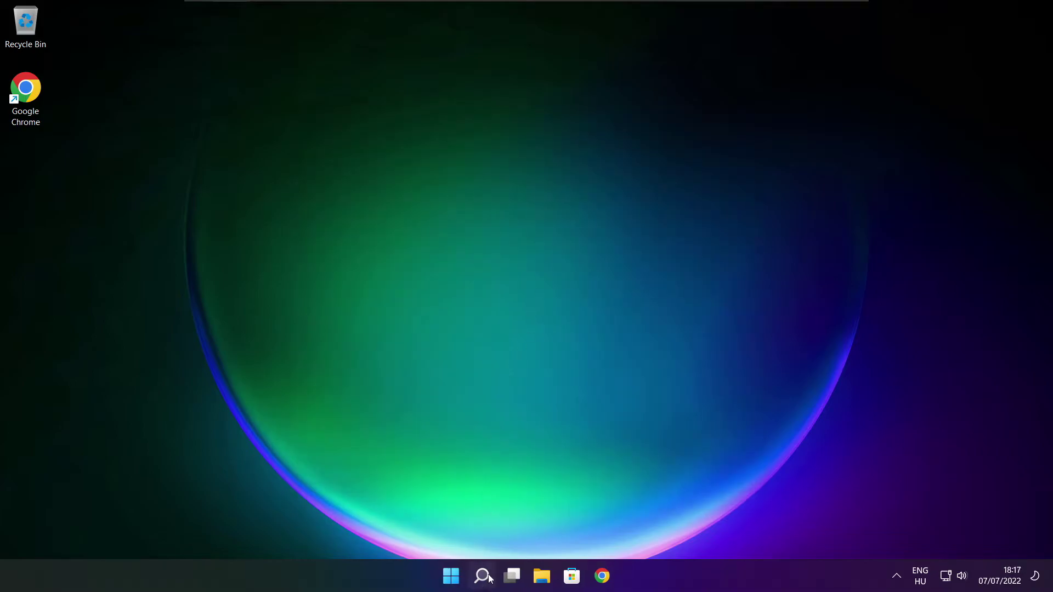
Re-check Windows Update, confirm the PC is up to date, and close Settings.
left_click(482, 575)
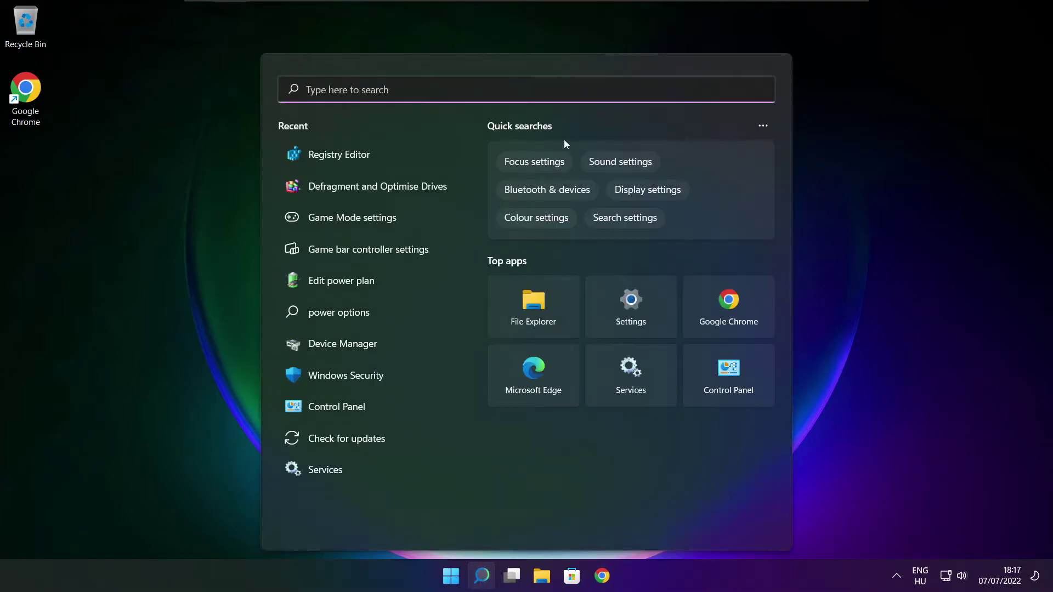
type("upd")
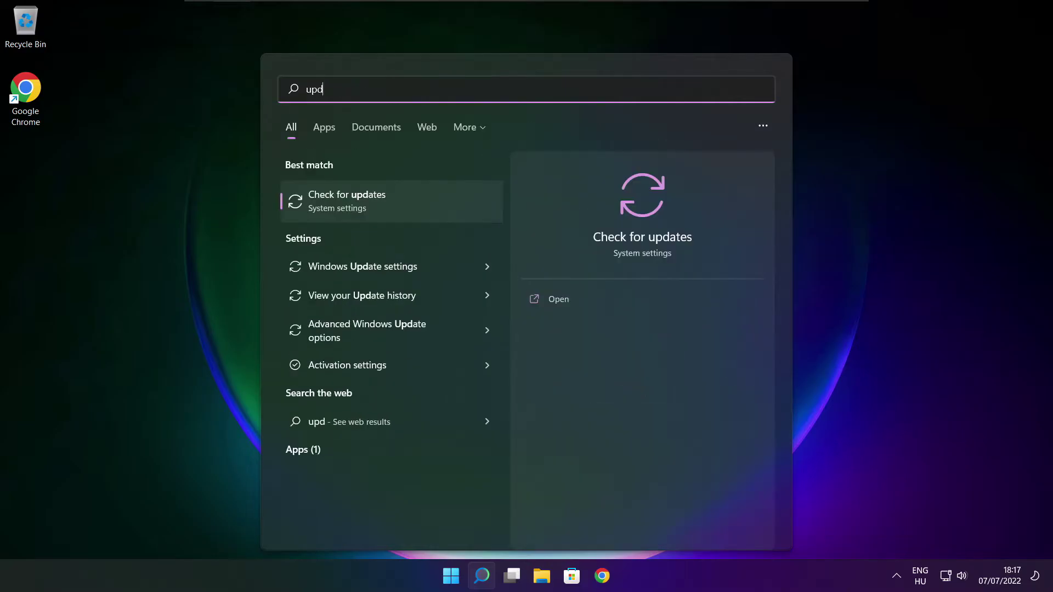
type("ates")
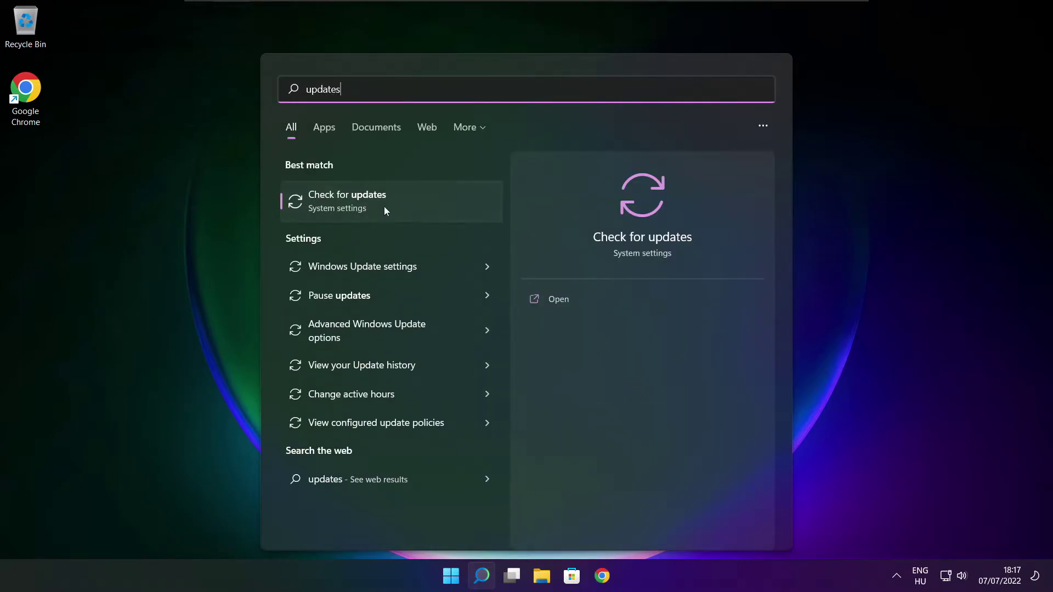
left_click(382, 209)
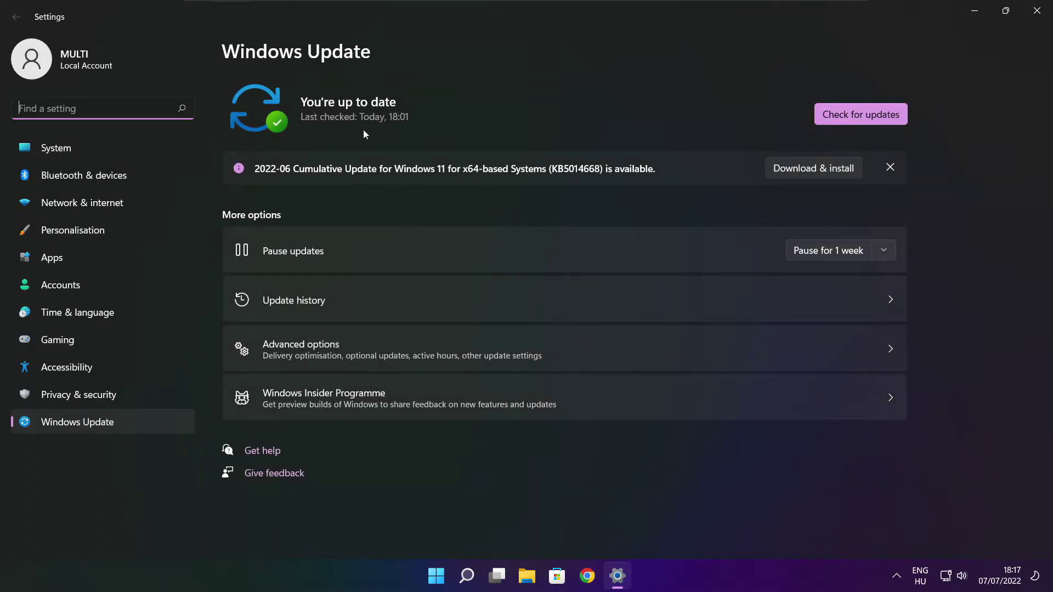
left_click(860, 115)
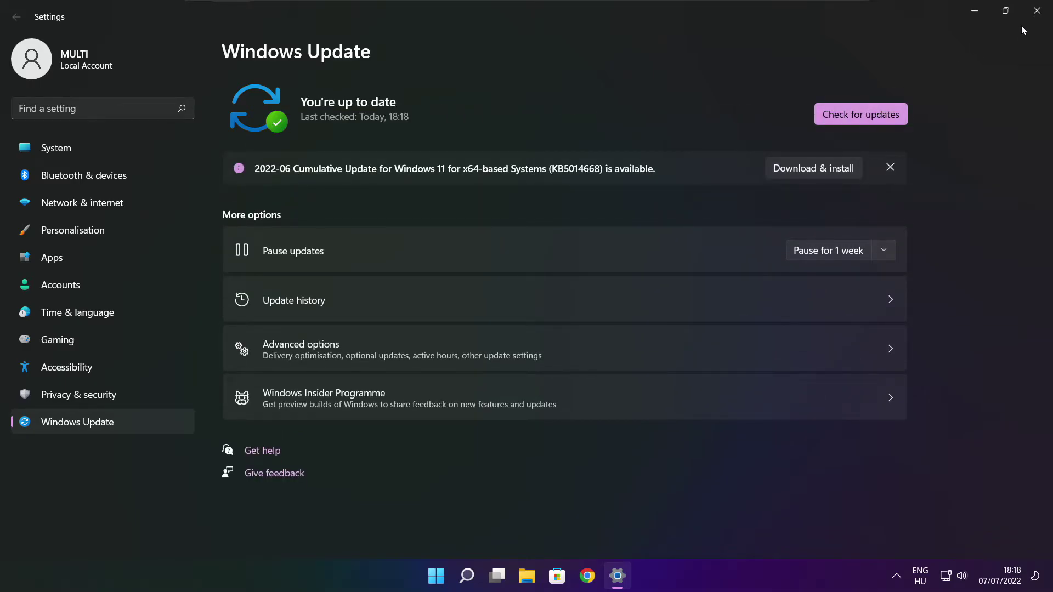
left_click(1036, 12)
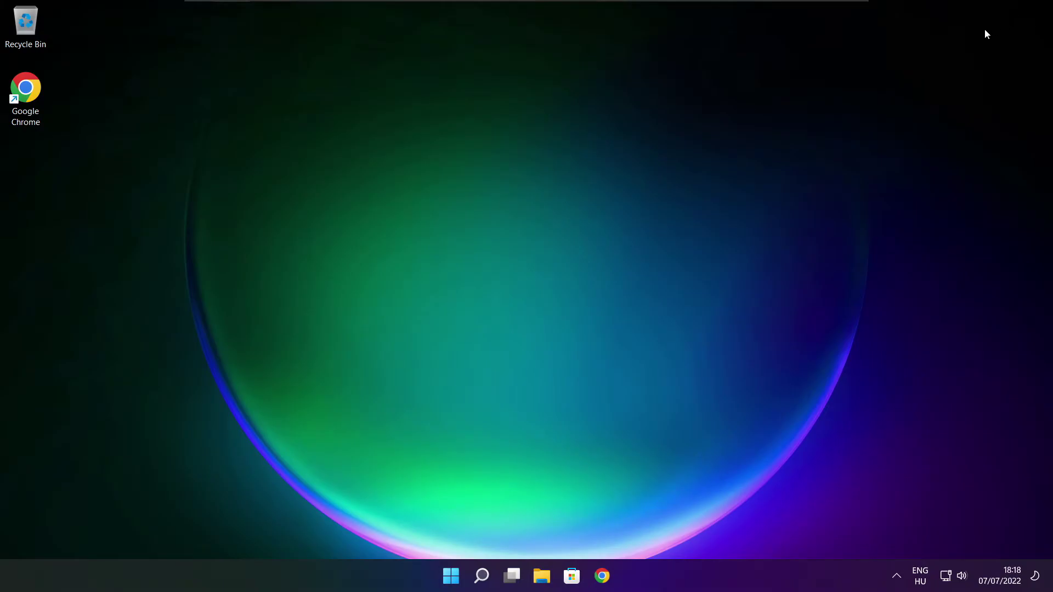
Launch Registry Editor from a 'regedit' search and reposition its window on the desktop.
left_click(483, 575)
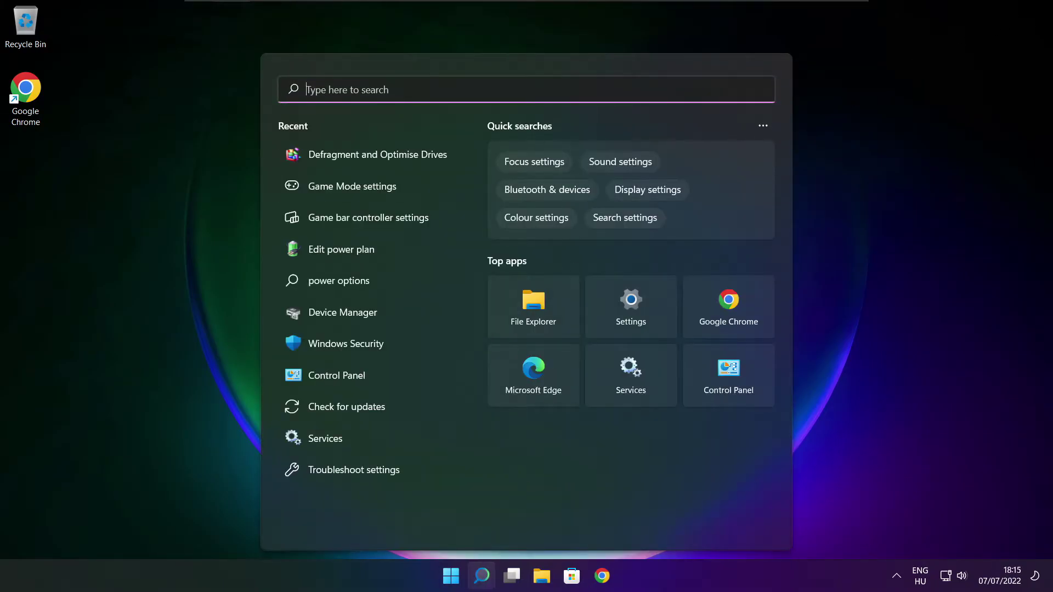
type("regedit")
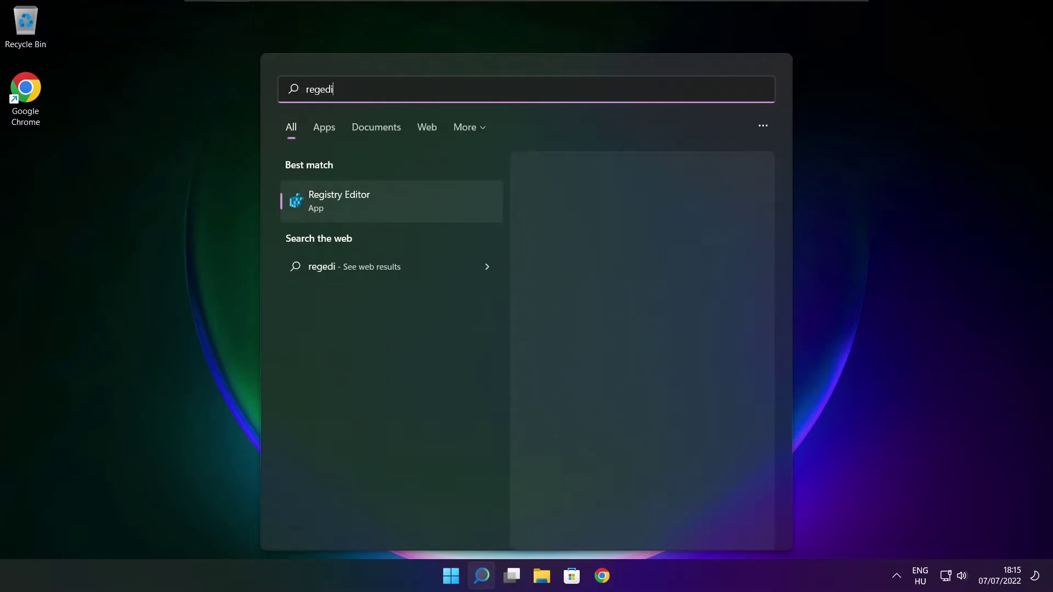
left_click(401, 200)
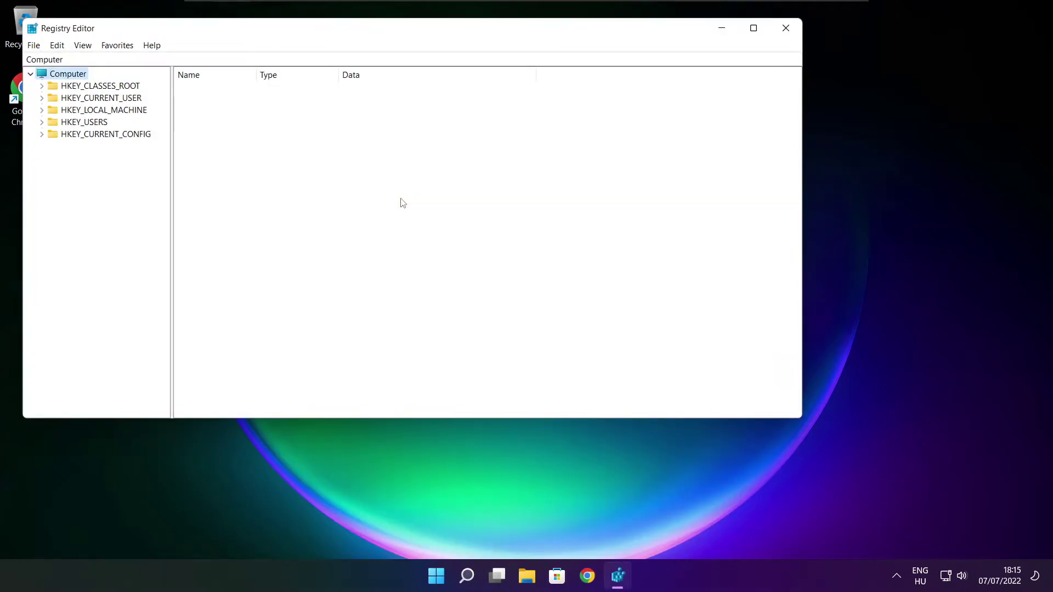
left_click_drag(315, 30, 425, 110)
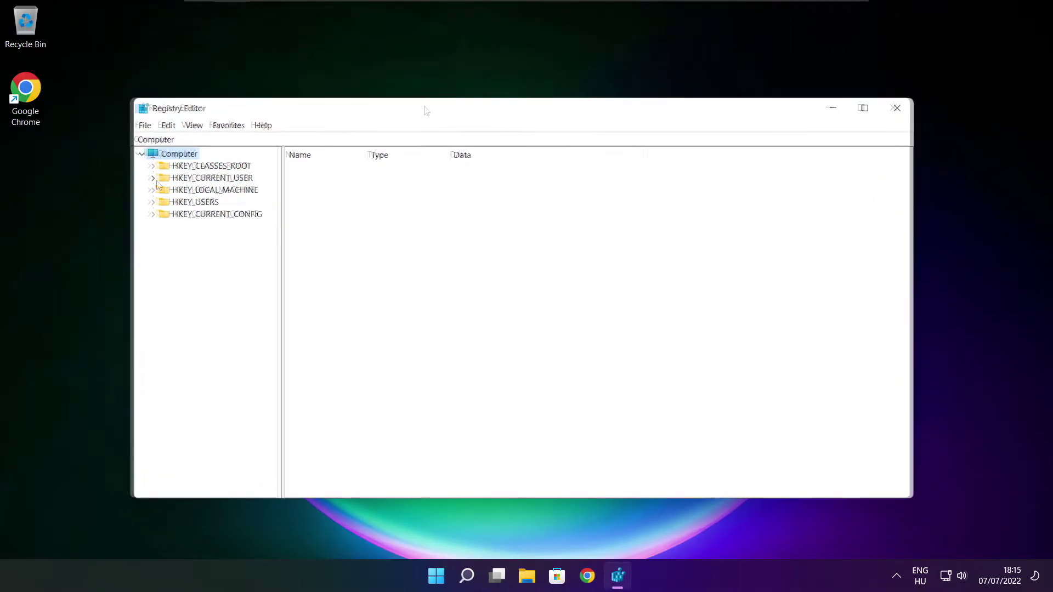
Browse to HKEY_CURRENT_USER\System\GameConfigStore and widen the value name column.
left_click(238, 178)
left_click(152, 179)
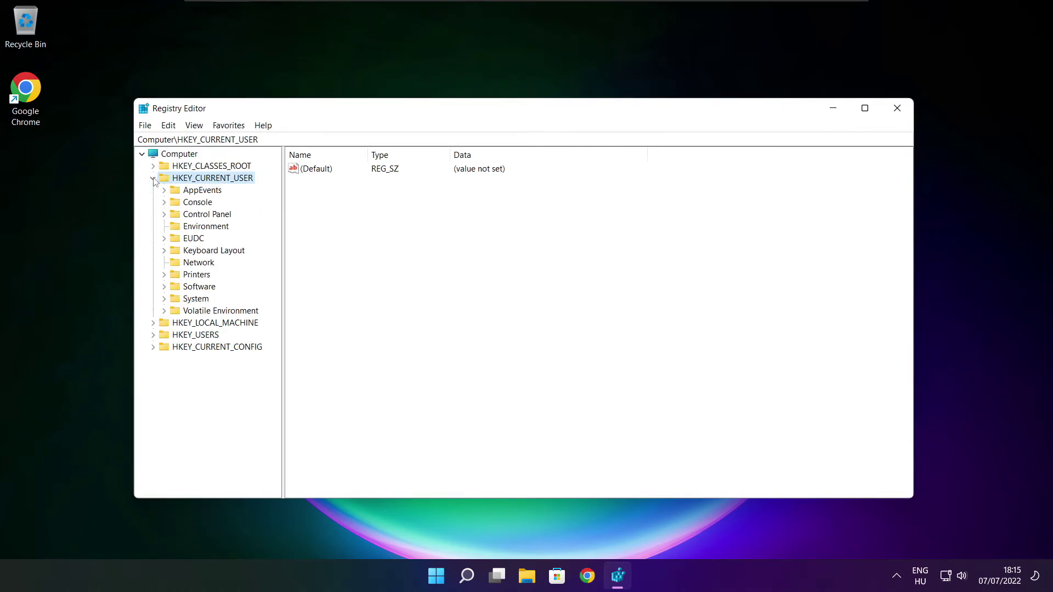
left_click(186, 302)
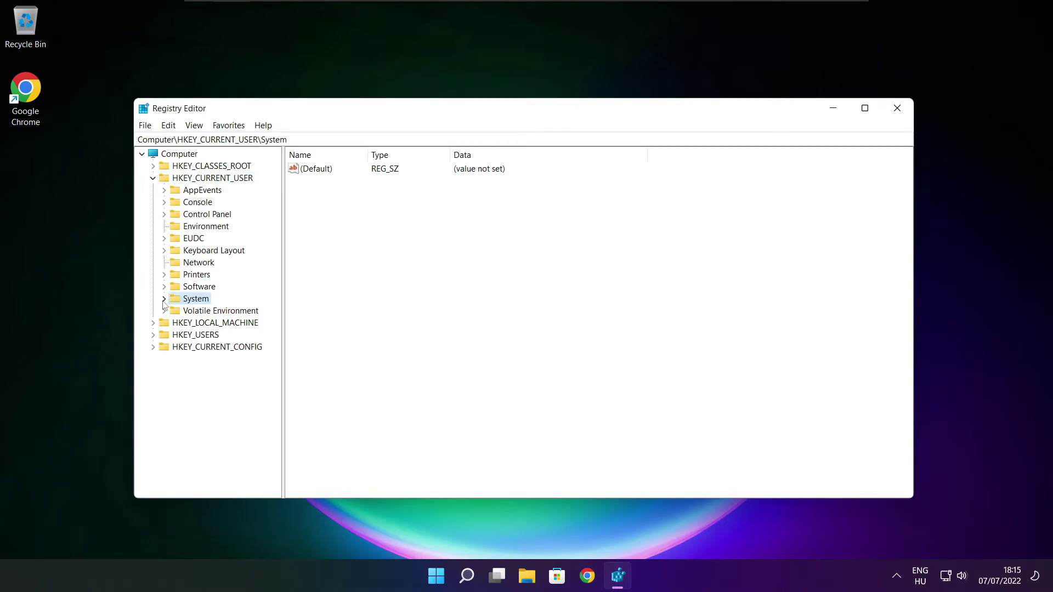
left_click(164, 298)
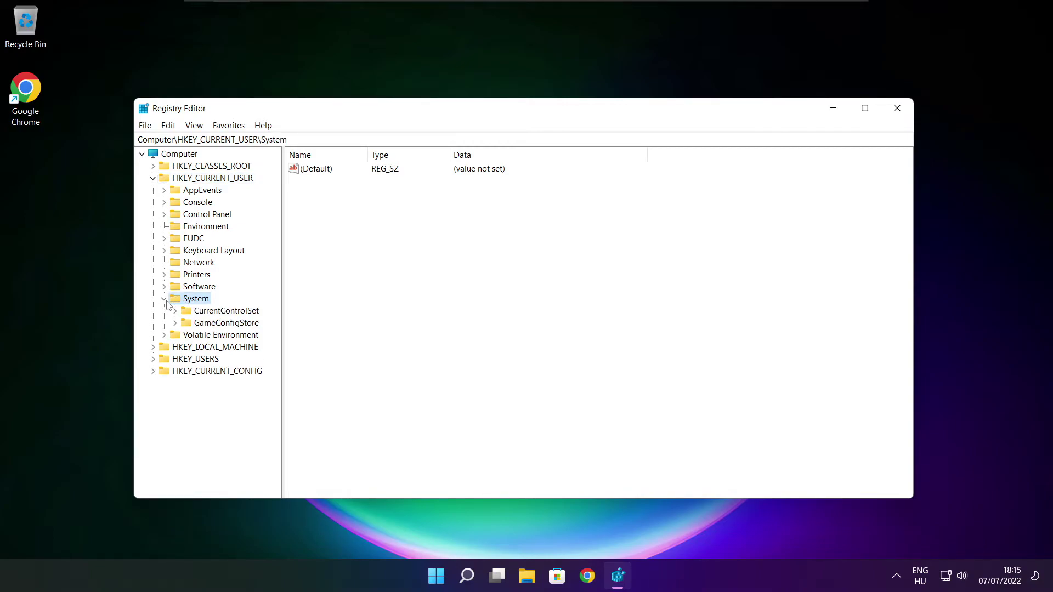
left_click(193, 325)
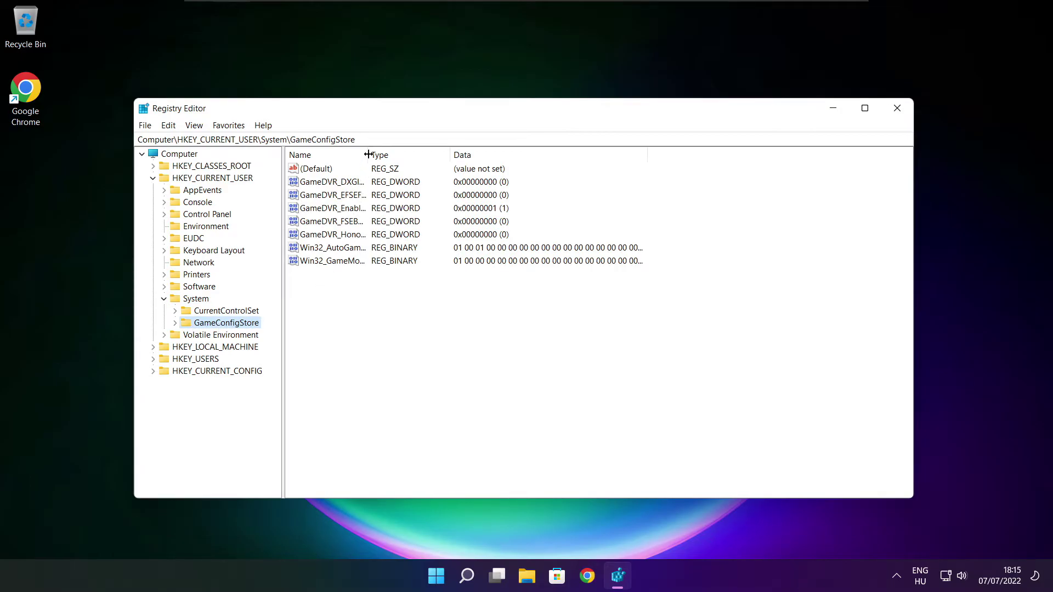
left_click_drag(367, 155, 462, 151)
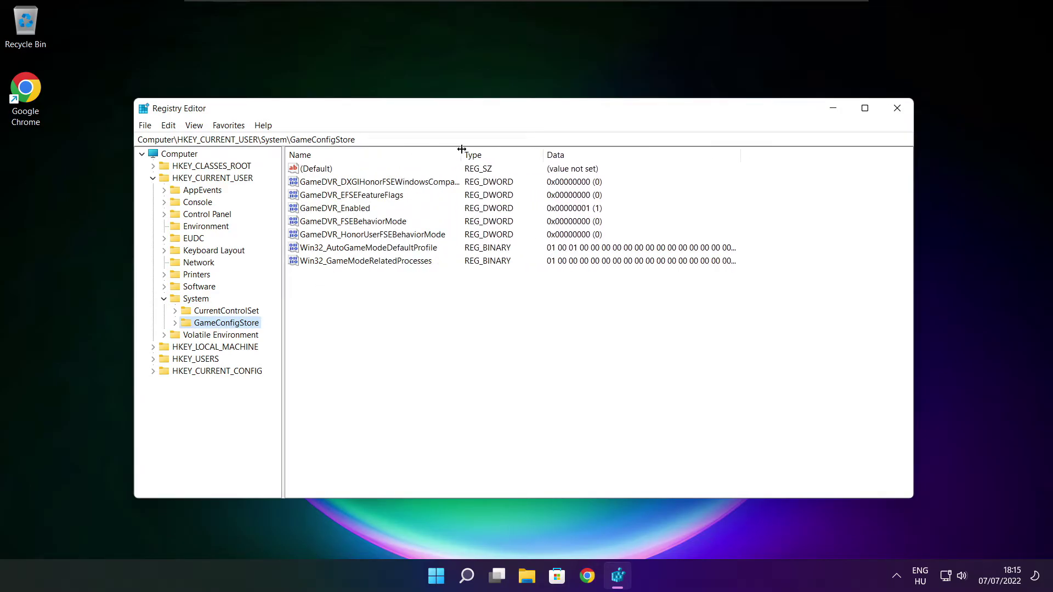
Set GameDVR_Enabled to 0 and collapse the HKEY_CURRENT_USER branch.
left_click(334, 208)
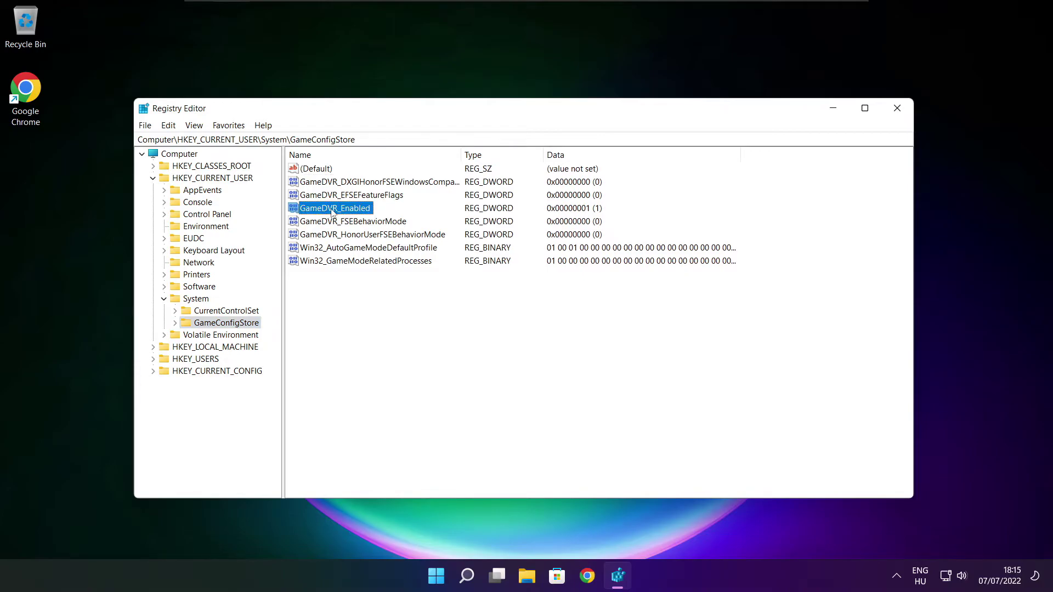
double_click(331, 210)
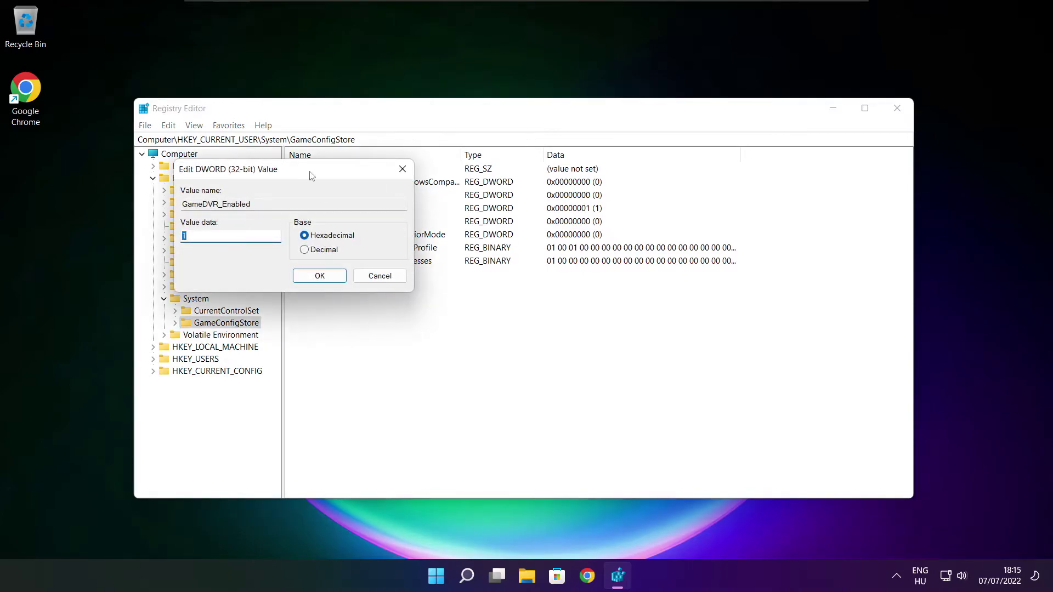
left_click_drag(311, 173, 552, 217)
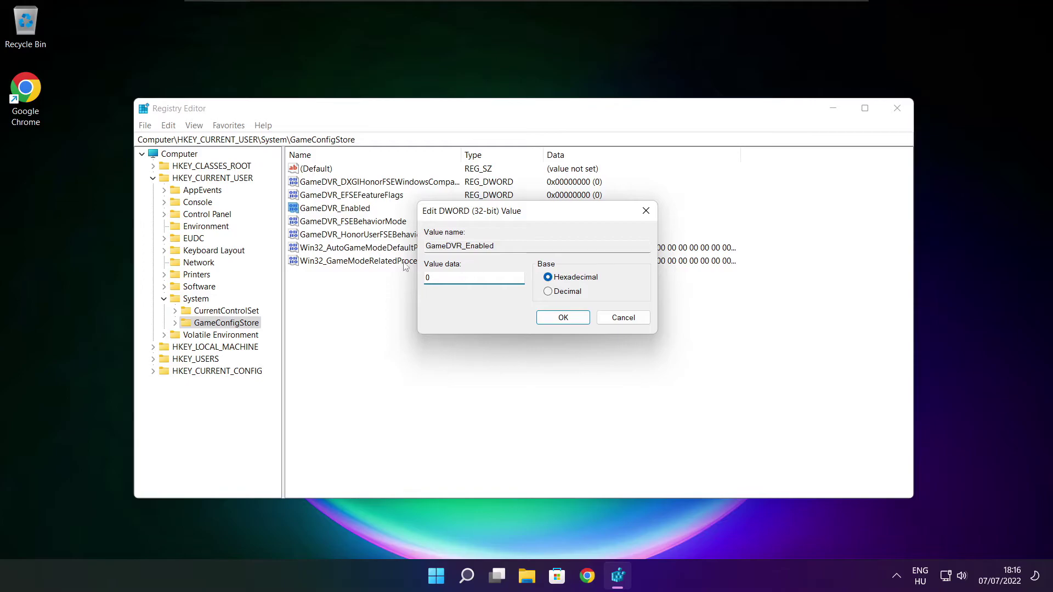
left_click(563, 320)
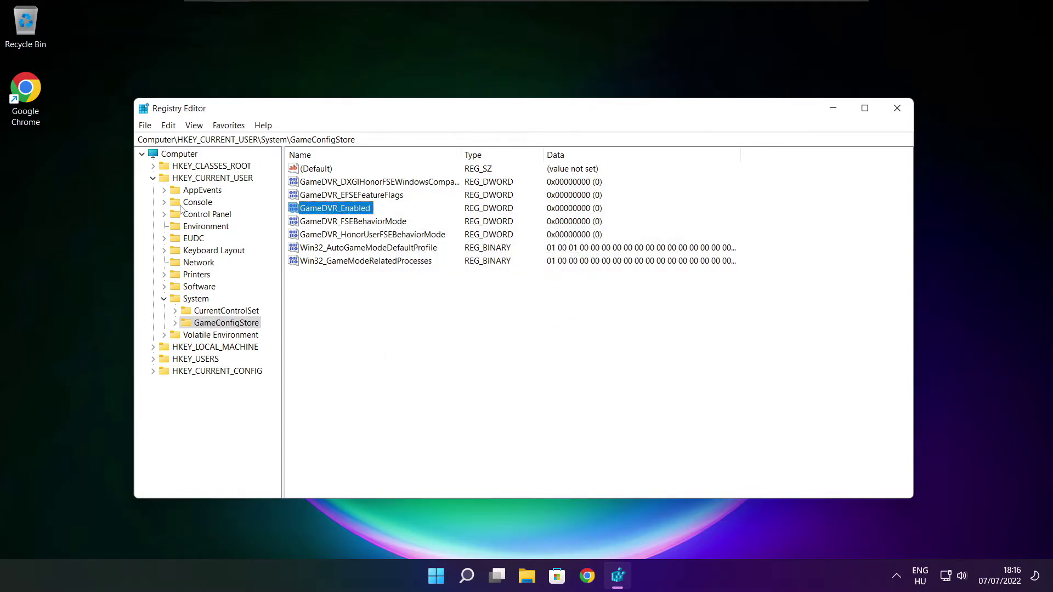
left_click(152, 179)
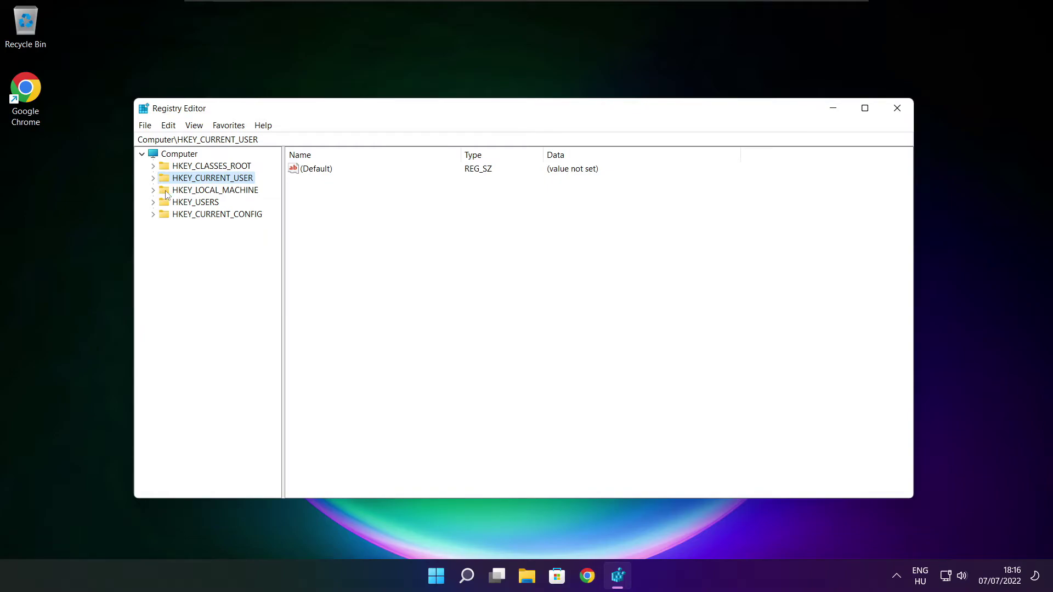
Expand HKEY_LOCAL_MACHINE\SOFTWARE\Microsoft in the registry tree.
left_click(167, 191)
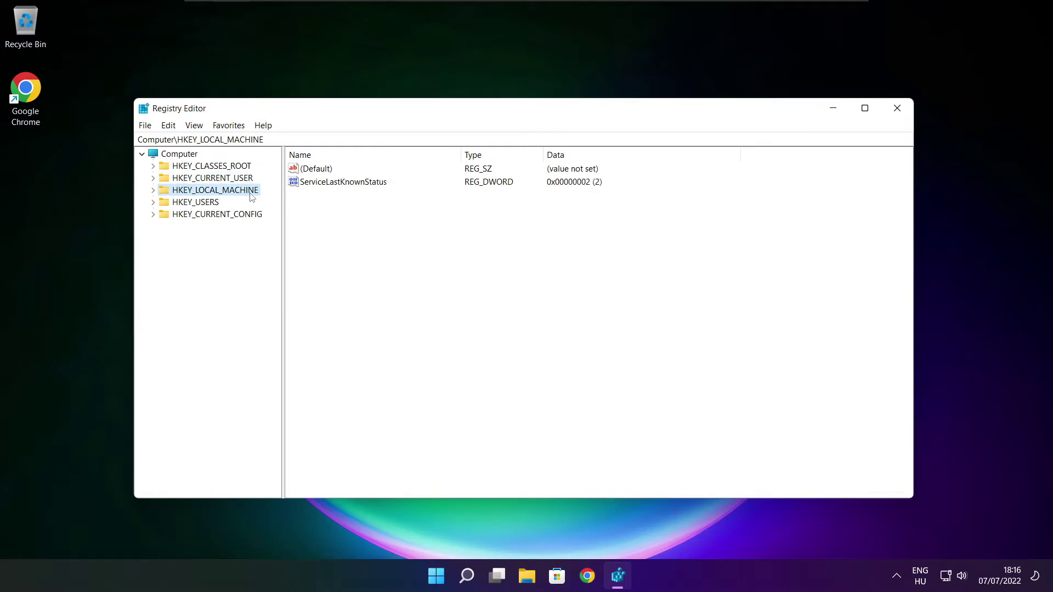
left_click(153, 191)
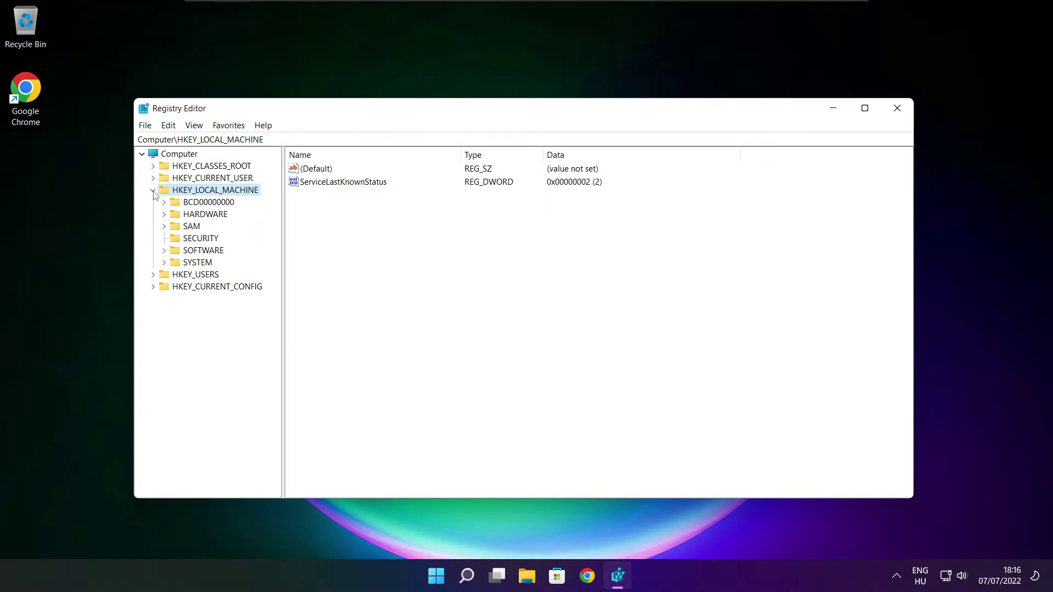
left_click(189, 253)
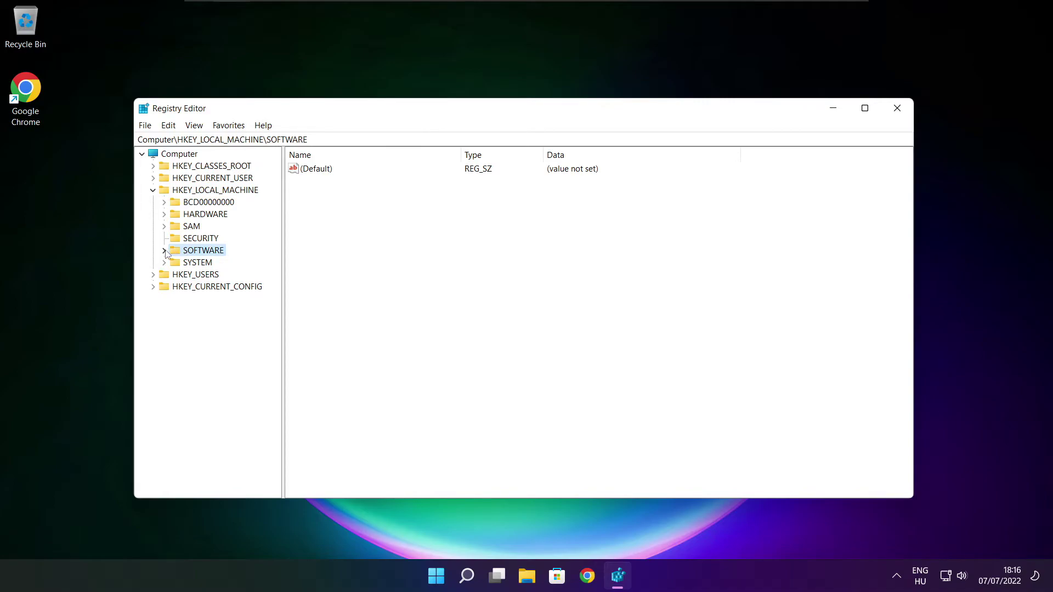
left_click(165, 250)
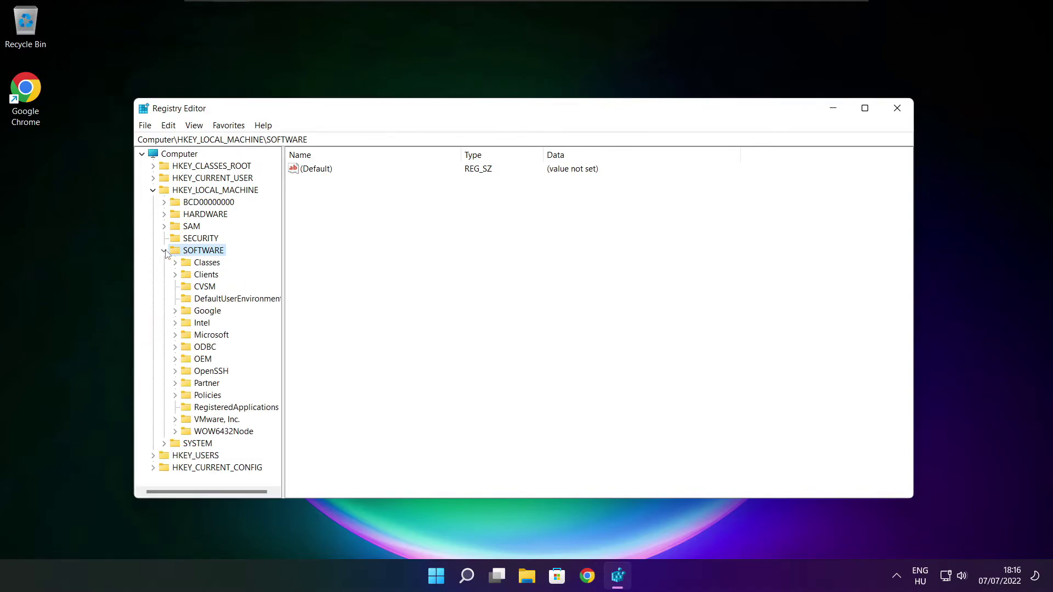
left_click(197, 338)
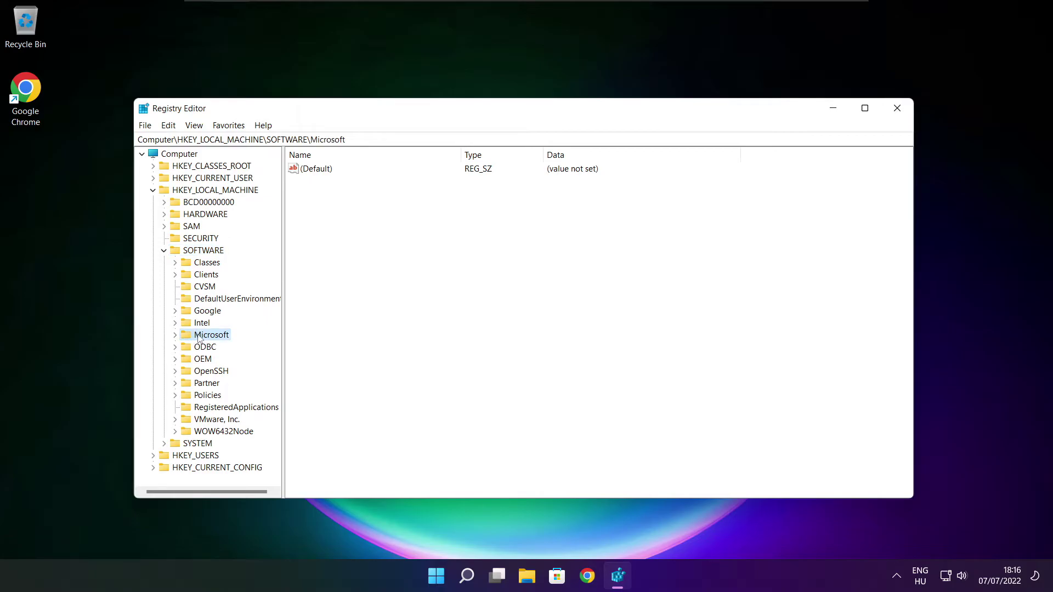
left_click(175, 337)
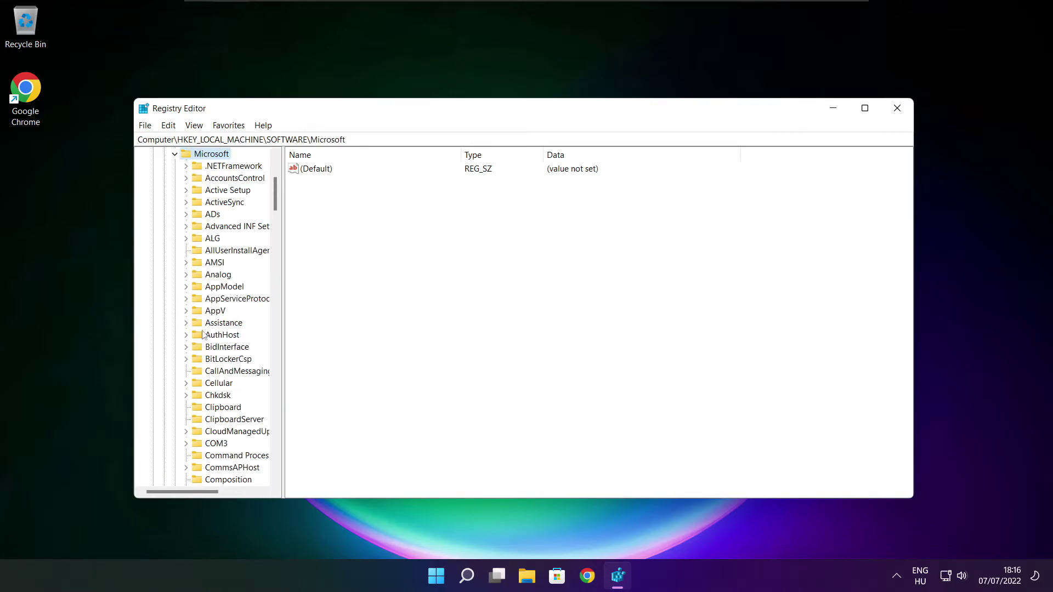
scroll(210, 331, "down", 2)
scroll(215, 327, "down", 5)
scroll(215, 328, "down", 10)
scroll(216, 328, "down", 5)
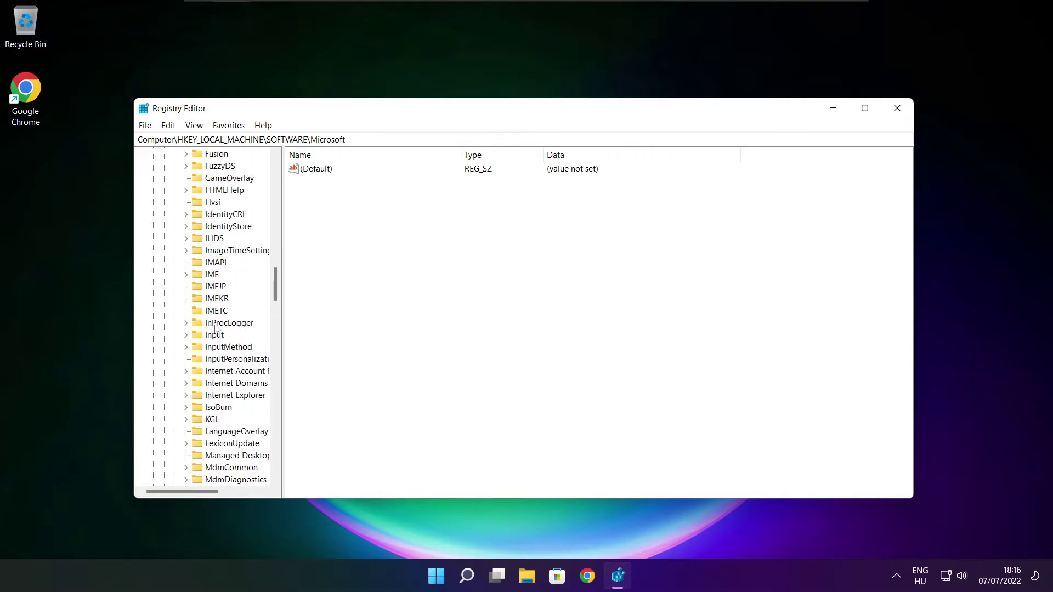
scroll(216, 328, "down", 5)
scroll(215, 327, "down", 5)
scroll(215, 328, "down", 5)
scroll(216, 328, "down", 5)
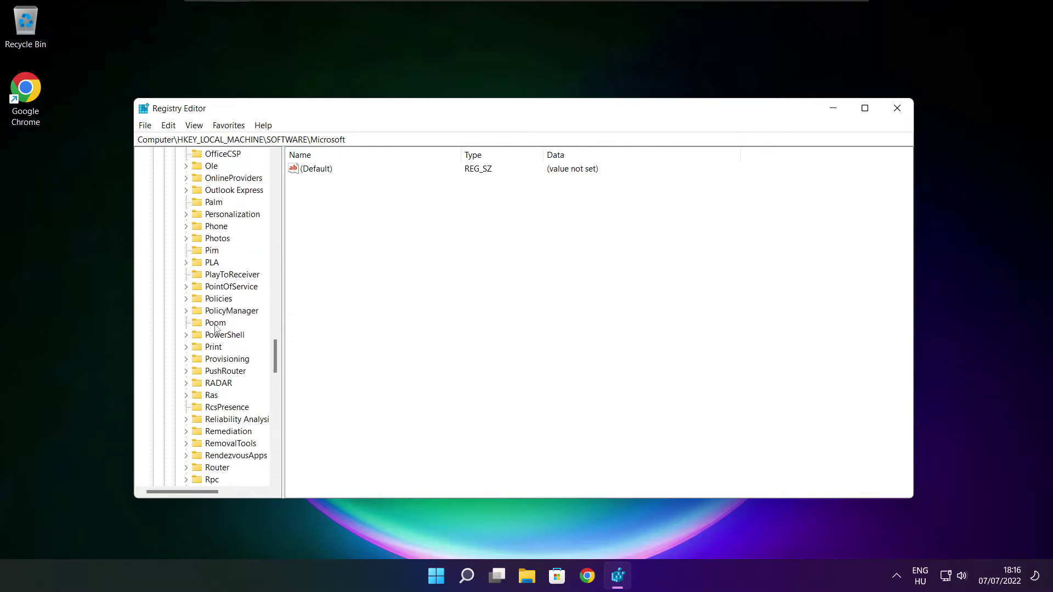
scroll(215, 328, "down", 1)
scroll(214, 329, "up", 1)
Browse to PolicyManager\default\ApplicationManagement\AllowGameDVR, widening the tree to read names.
left_click(200, 313)
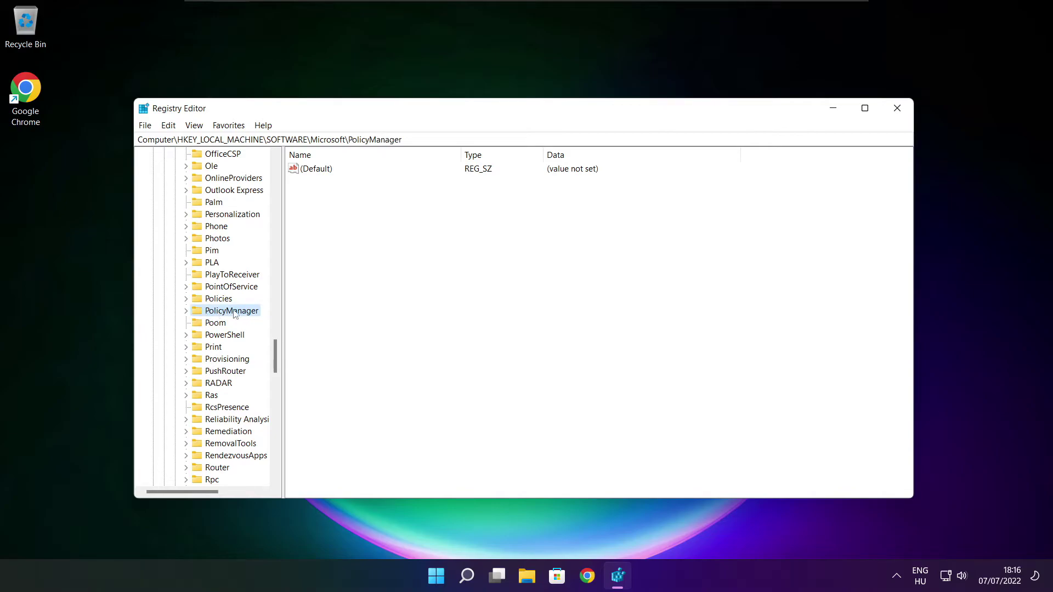
left_click(184, 310)
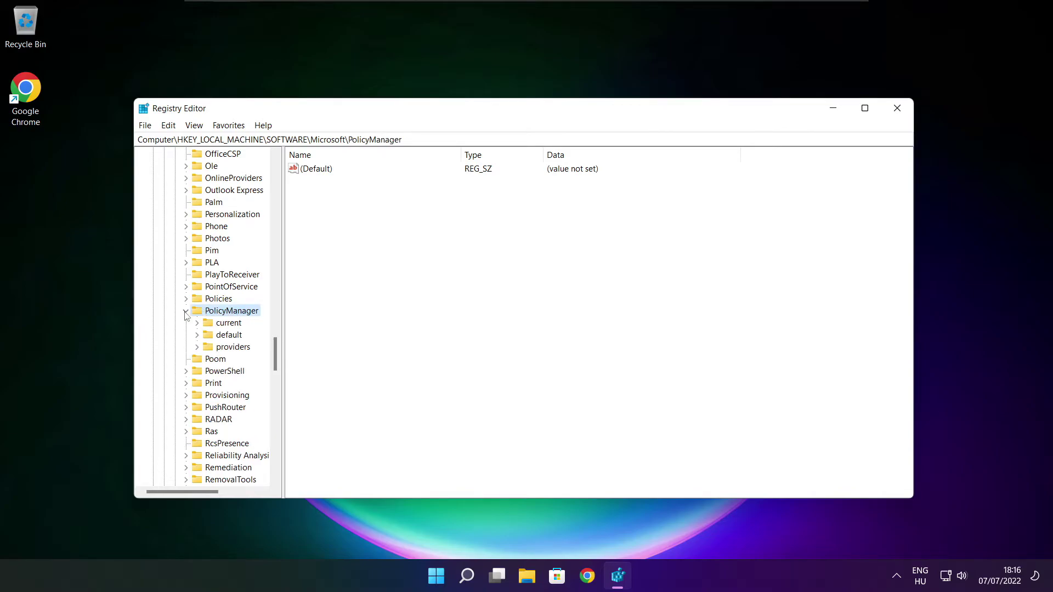
left_click(229, 338)
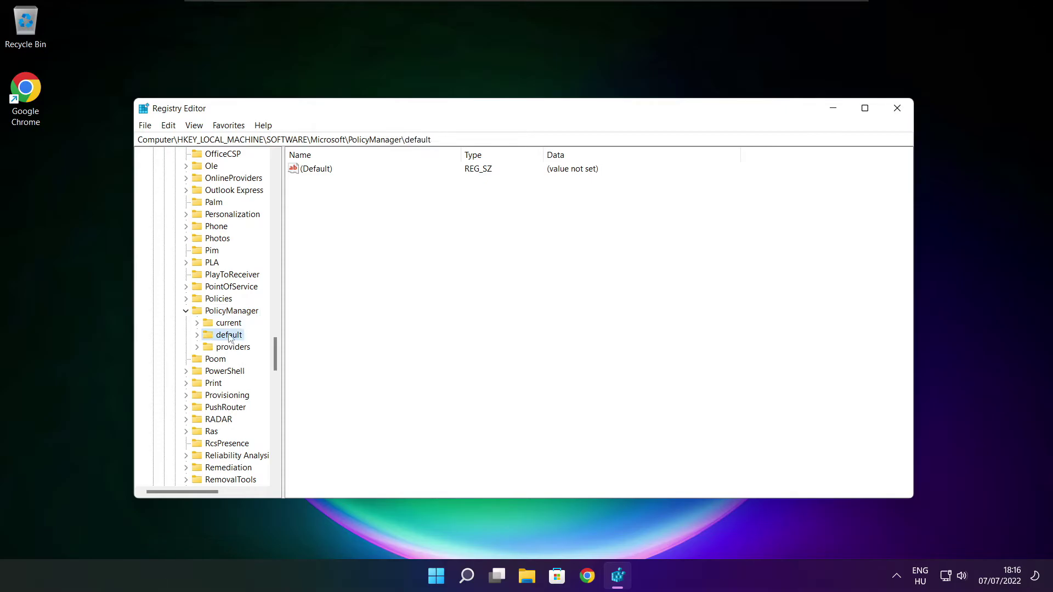
left_click(197, 335)
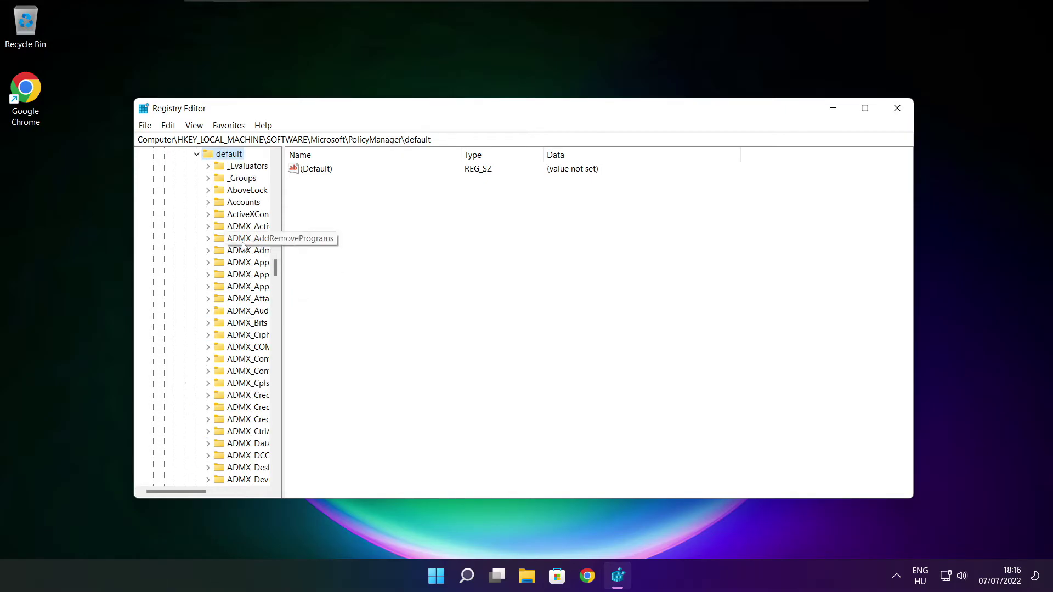
scroll(245, 242, "down", 5)
scroll(244, 243, "down", 10)
scroll(244, 243, "down", 10)
scroll(244, 243, "down", 10)
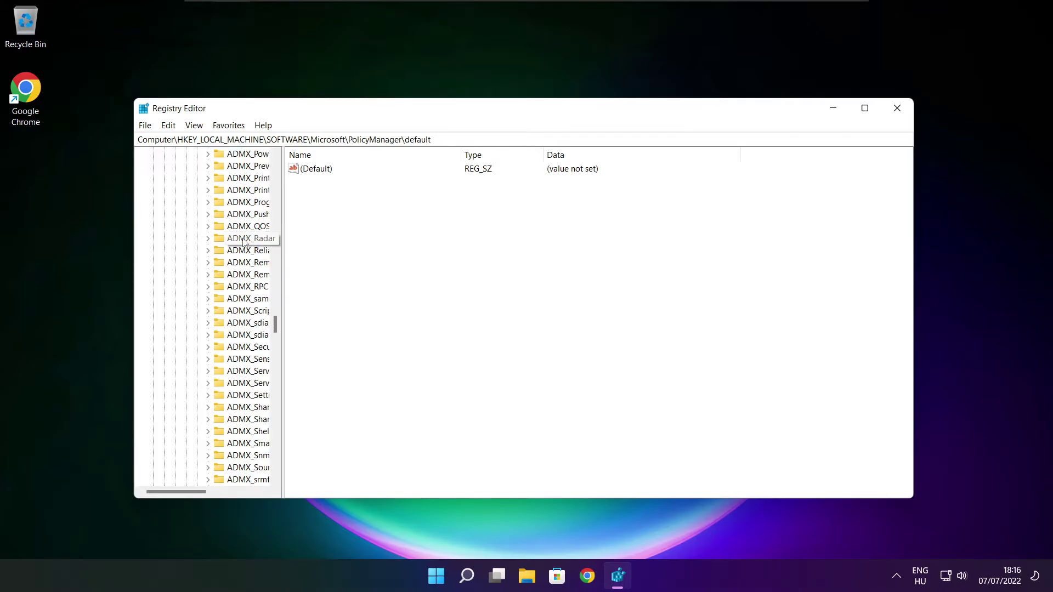
scroll(244, 243, "down", 7)
scroll(244, 242, "down", 10)
left_click_drag(283, 239, 348, 239)
scroll(256, 235, "up", 1)
left_click(248, 228)
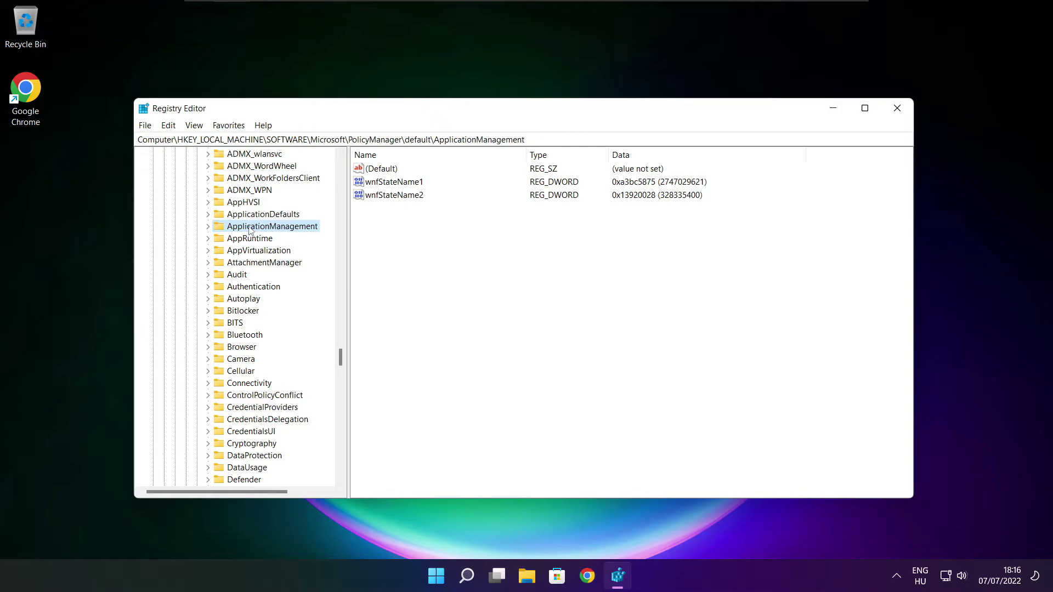
left_click(208, 227)
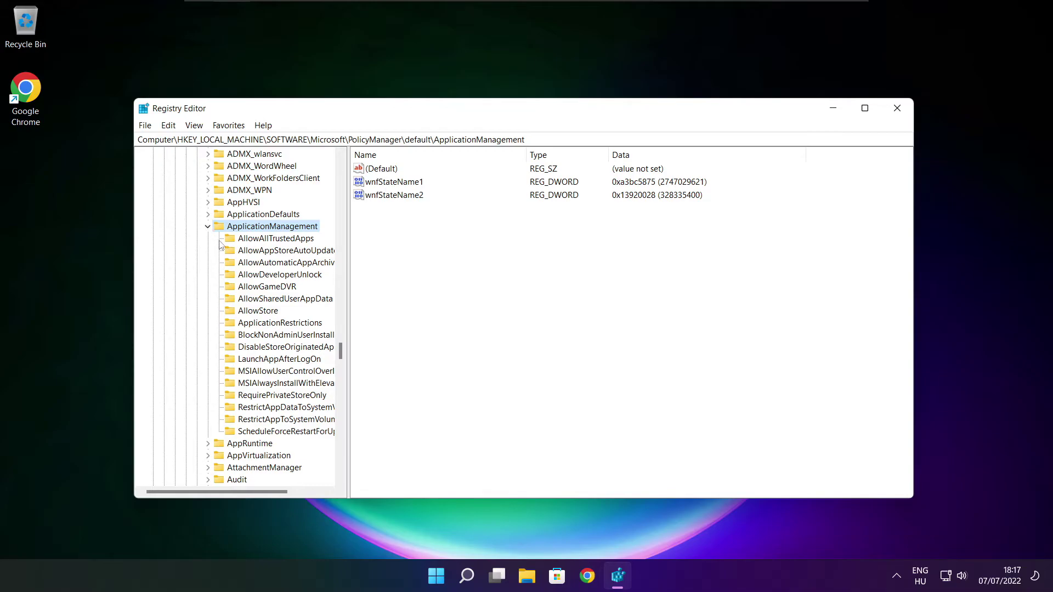
left_click_drag(348, 277, 360, 276)
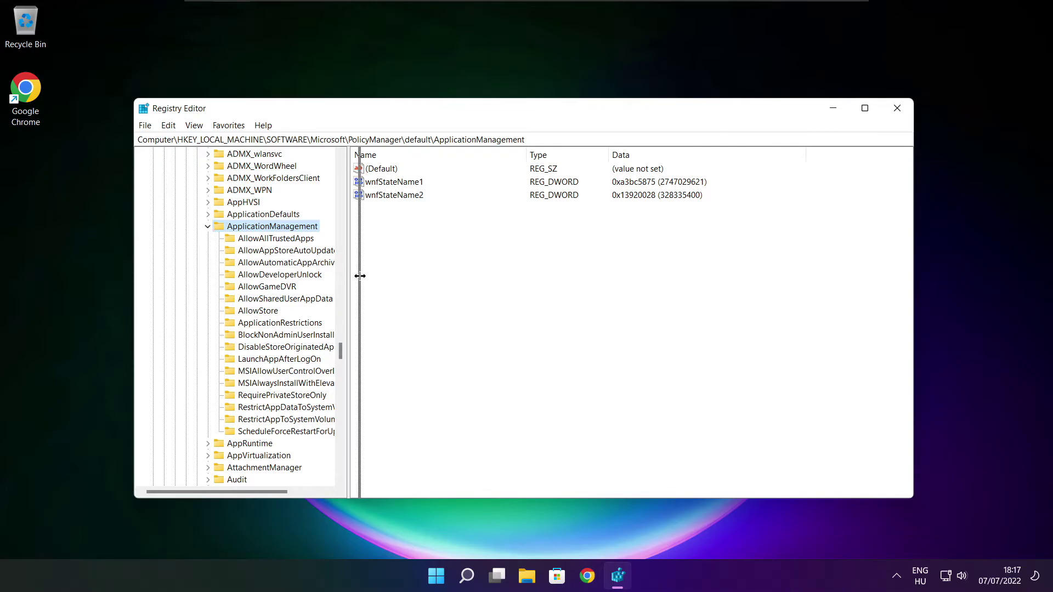
left_click(267, 289)
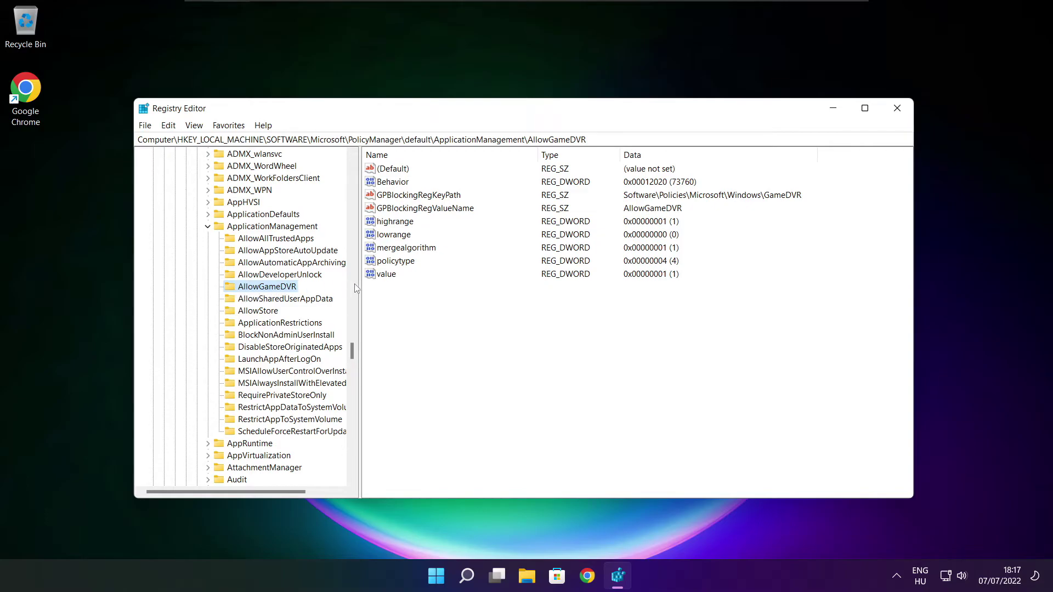
Set the AllowGameDVR 'value' entry to 0 and close Registry Editor.
left_click(385, 276)
double_click(390, 276)
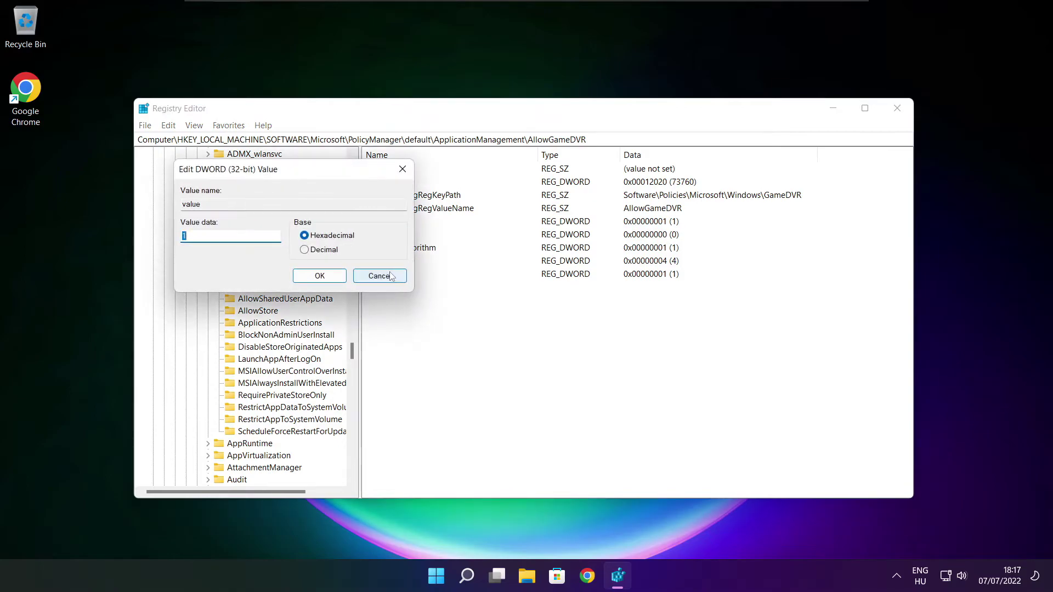
left_click_drag(294, 177, 533, 220)
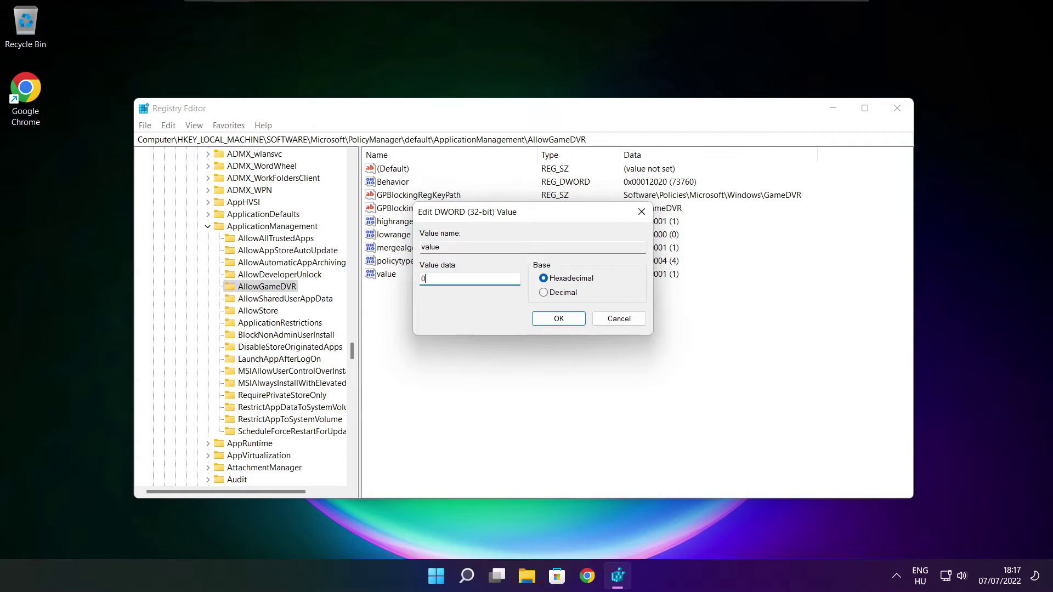
left_click(558, 320)
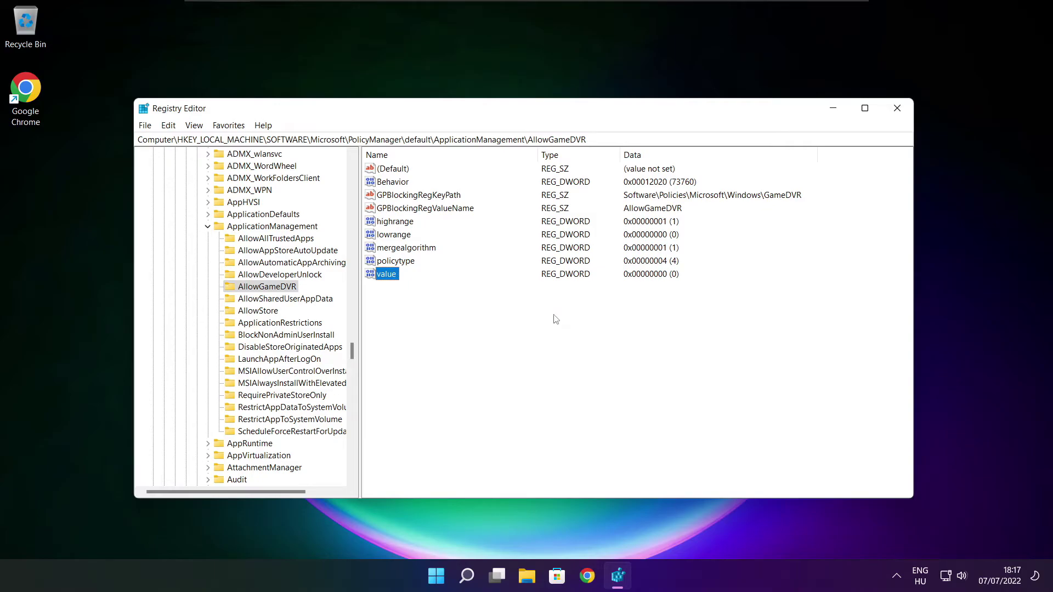
left_click(897, 109)
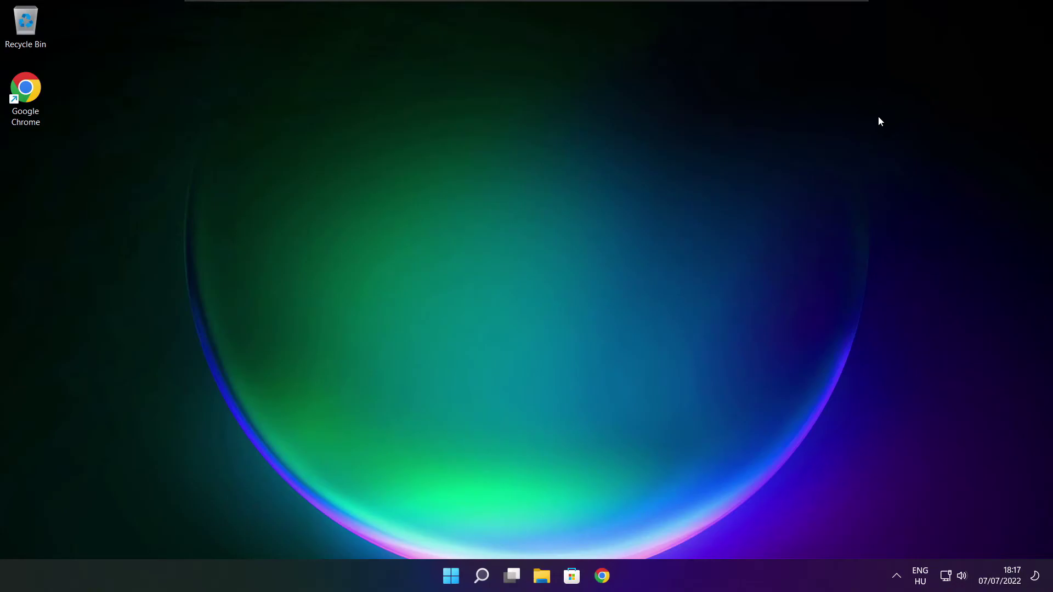
Download dxwebsetup.exe, the DirectX End-User Runtime Web Installer, from Microsoft's Download Center in Chrome.
left_click(602, 576)
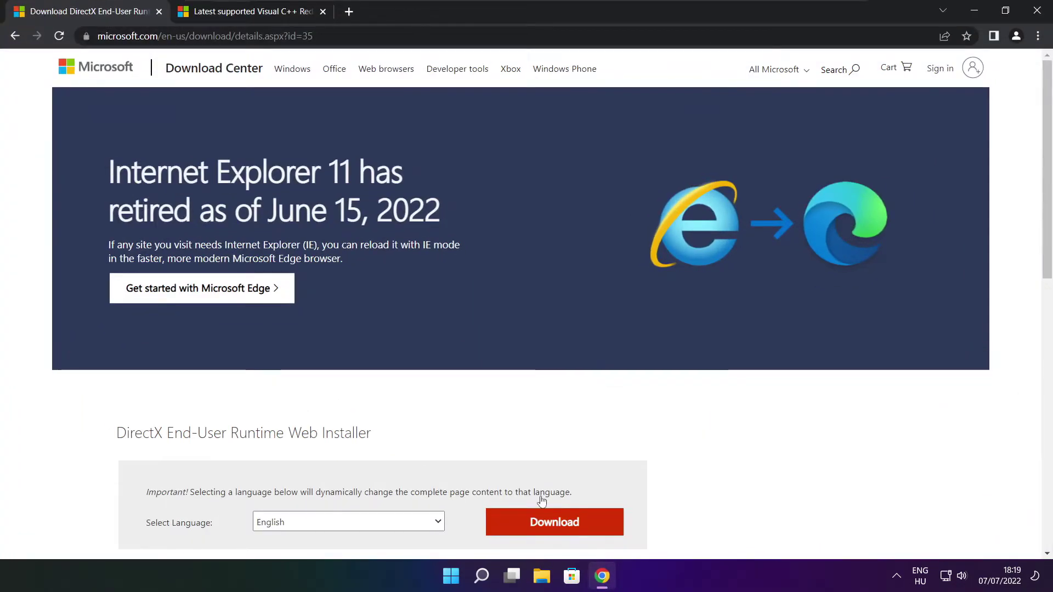
key("ctrl+l")
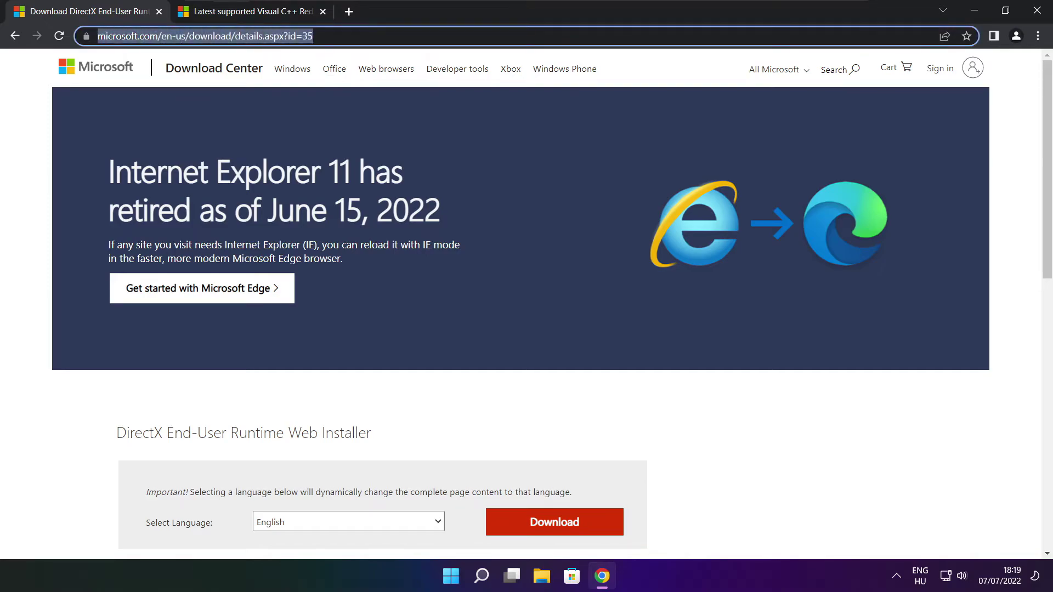
key("End")
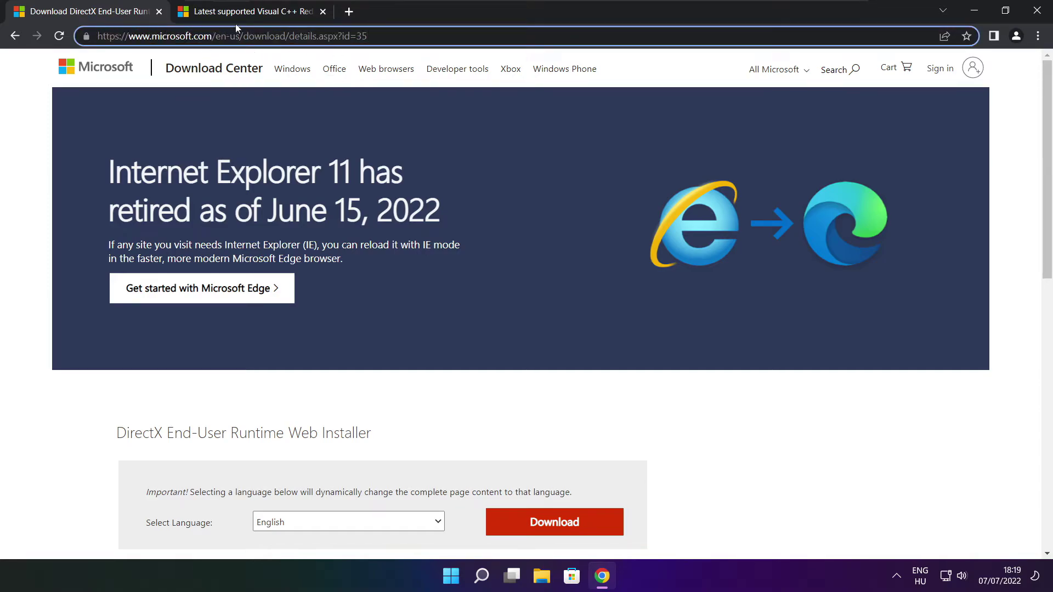
left_click(378, 399)
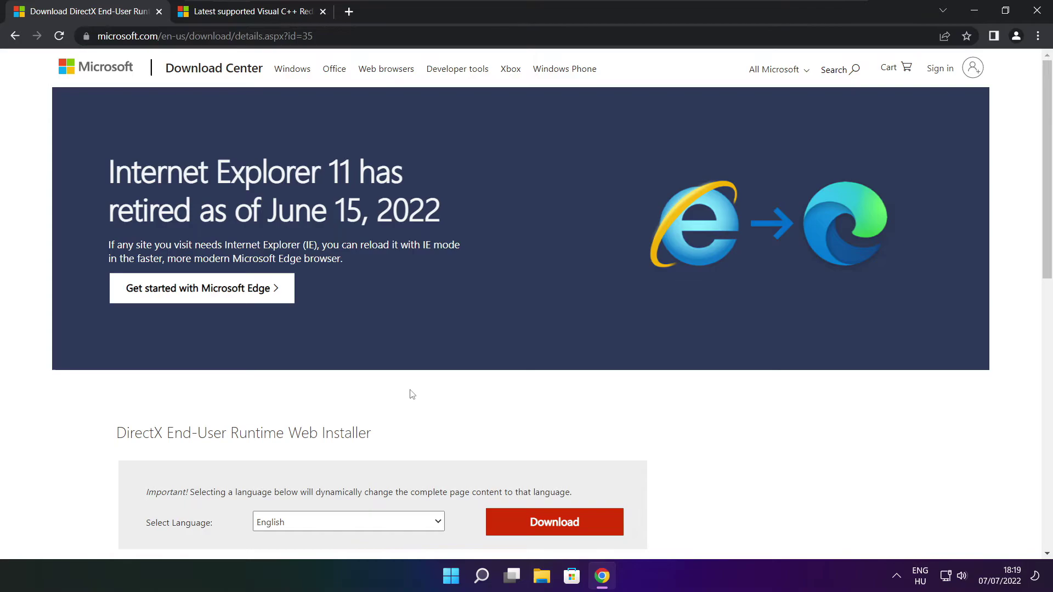
left_click_drag(1048, 161, 1047, 241)
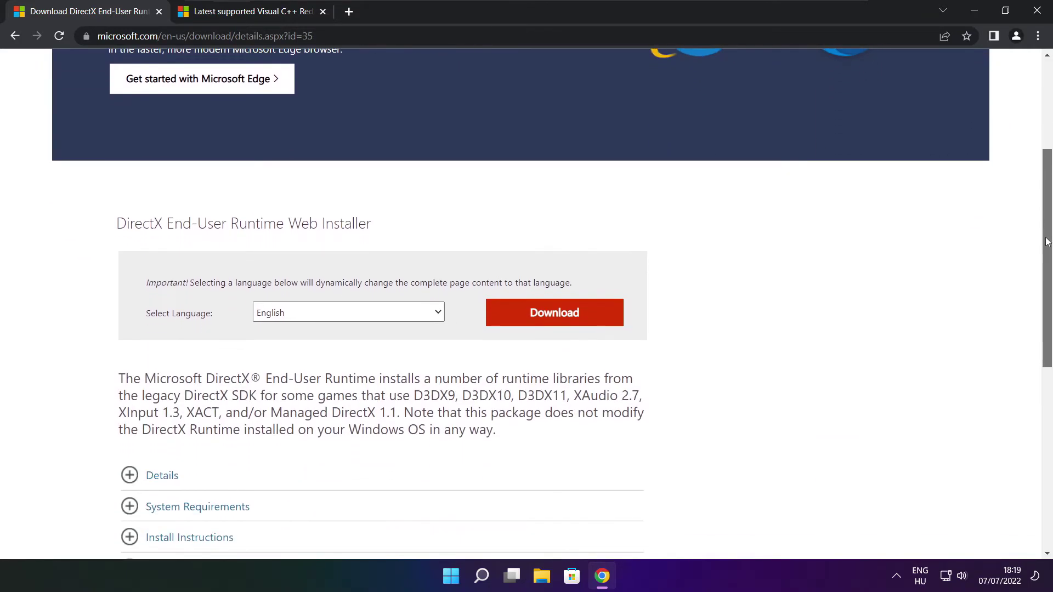
left_click_drag(391, 232, 449, 233)
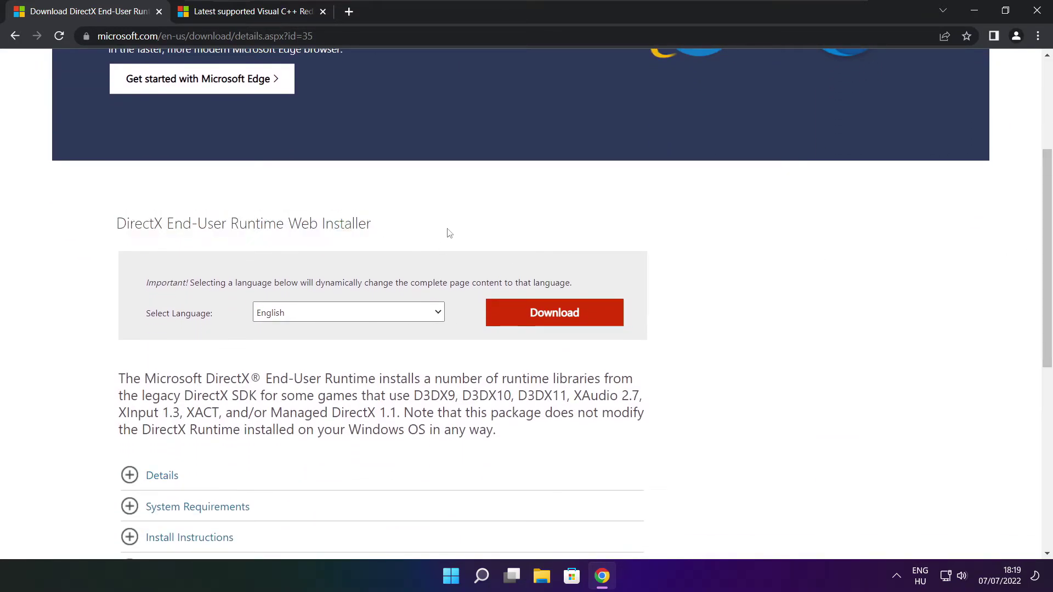
left_click(556, 316)
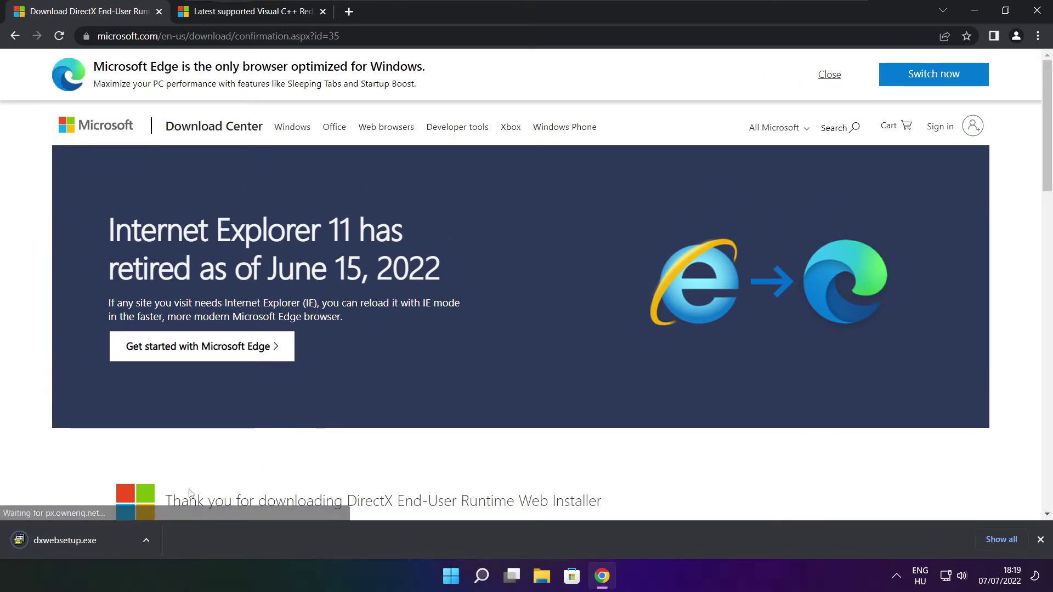
Run dxwebsetup.exe, accept the license, skip the Bing Bar offer, and install the DirectX runtime.
left_click(99, 540)
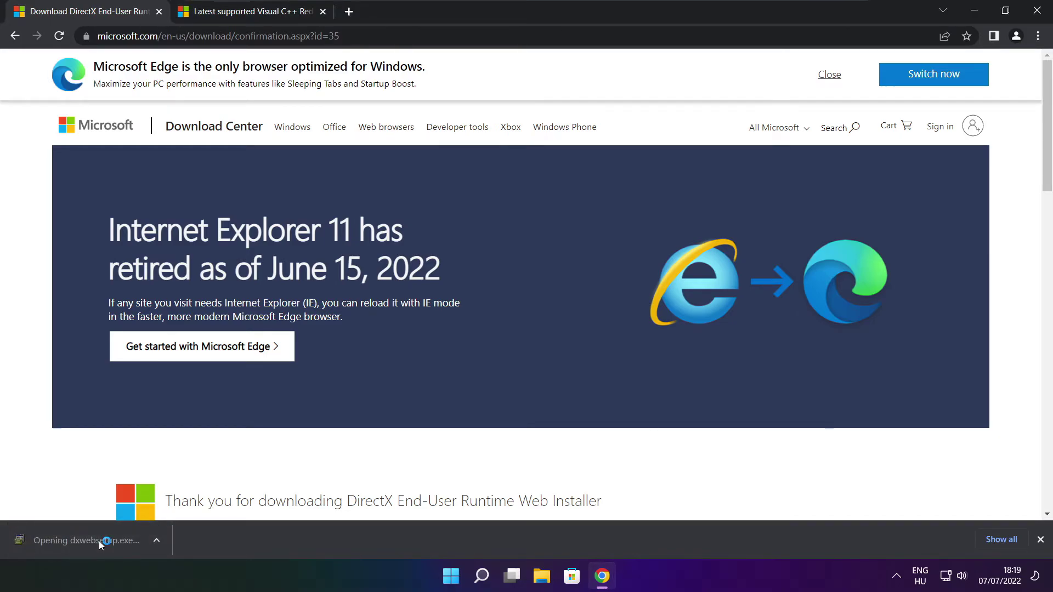
mouse_move(222, 79)
left_mouse_down()
mouse_move(240, 97)
mouse_move(502, 159)
left_mouse_up()
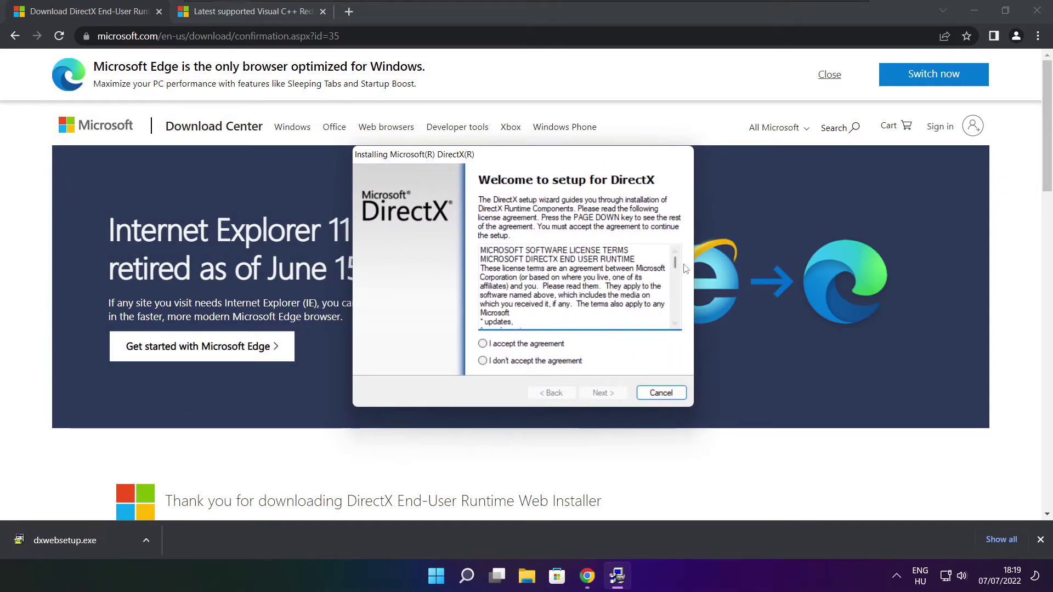
left_click_drag(674, 263, 660, 337)
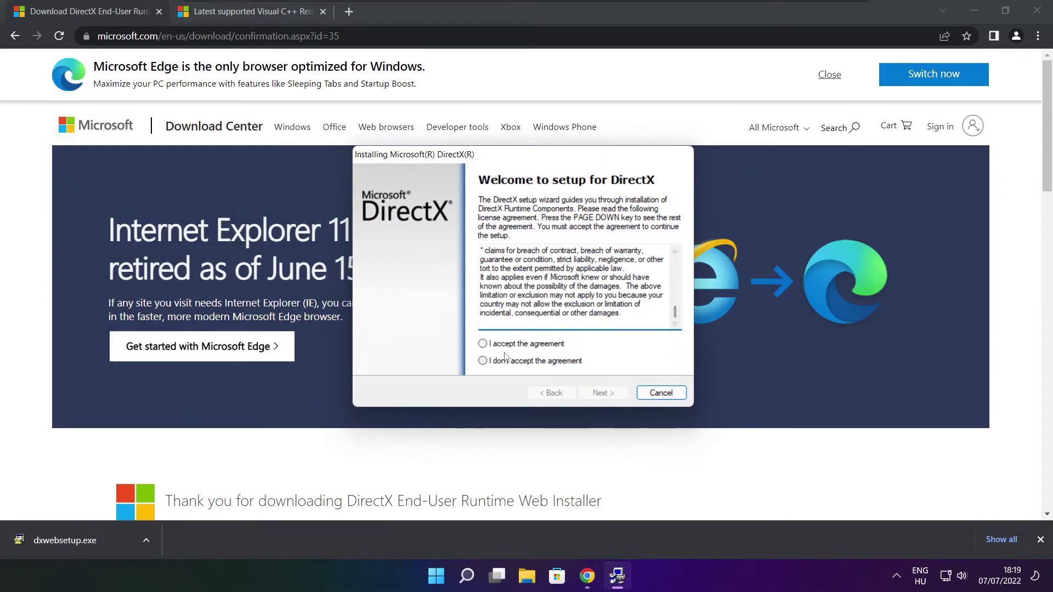
left_click(499, 348)
left_click(608, 395)
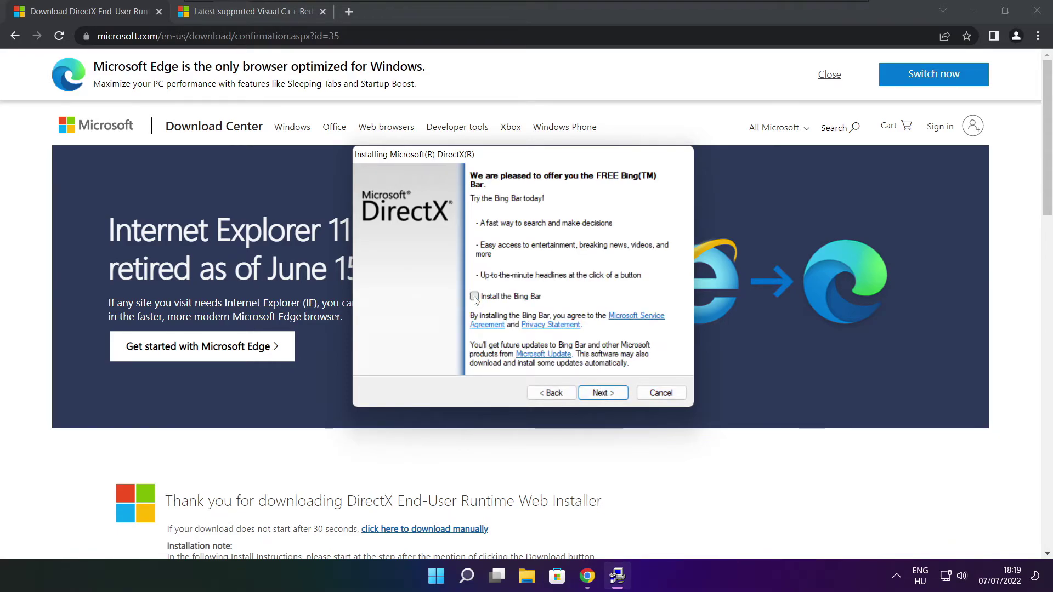
left_click(613, 395)
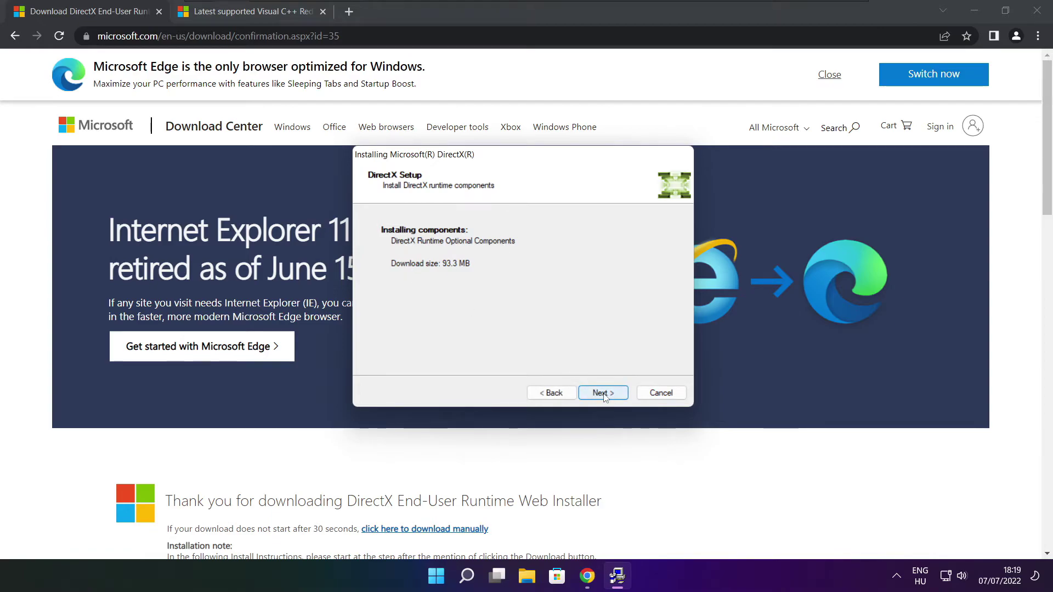
left_click(603, 394)
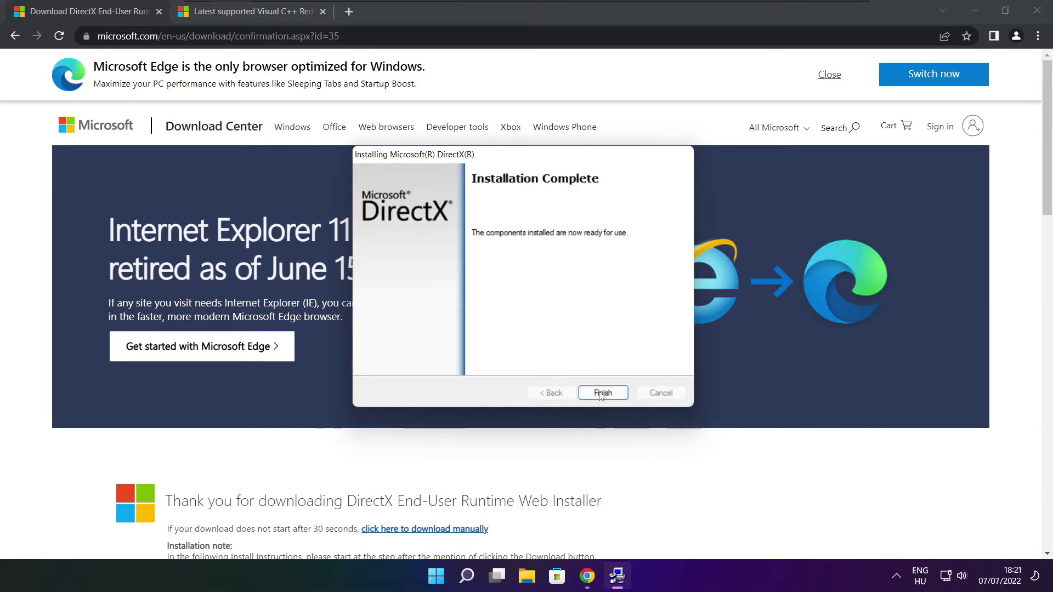
left_click(601, 393)
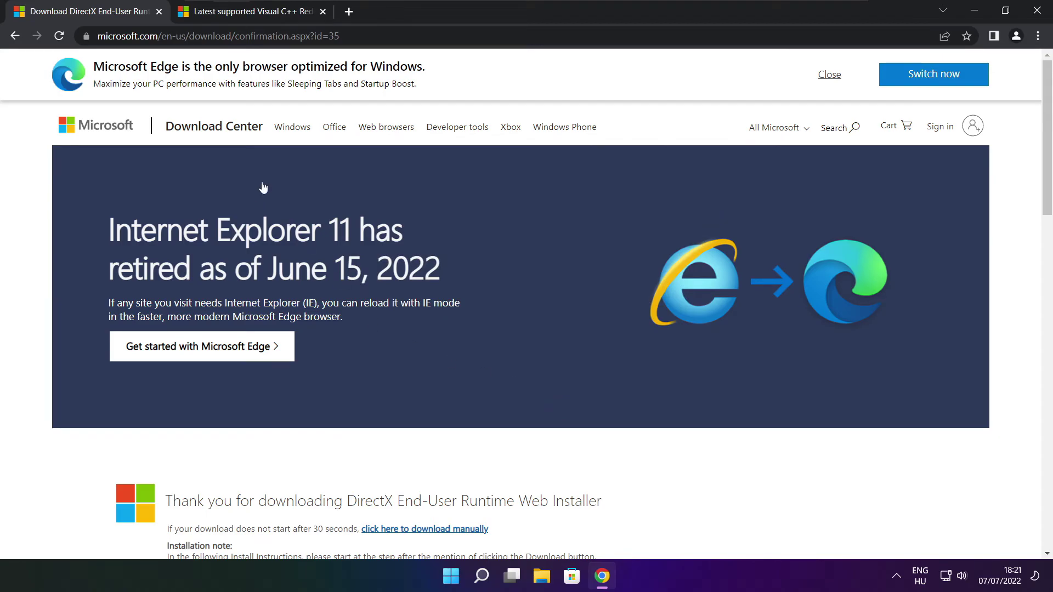
Close the DirectX tab and locate the 2015–2022 Visual C++ download table.
left_click(158, 12)
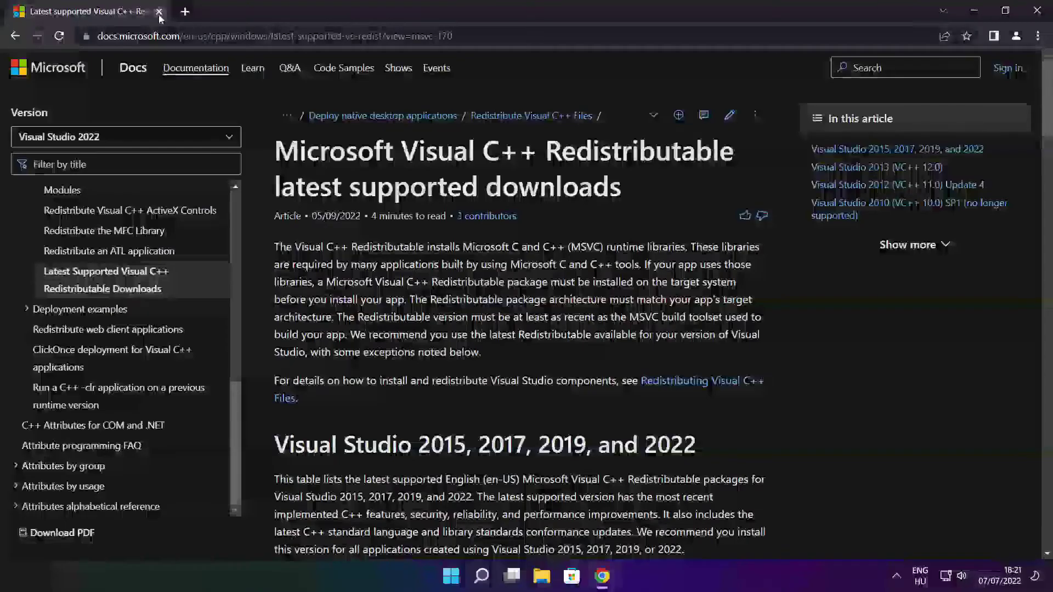
key("ctrl+l")
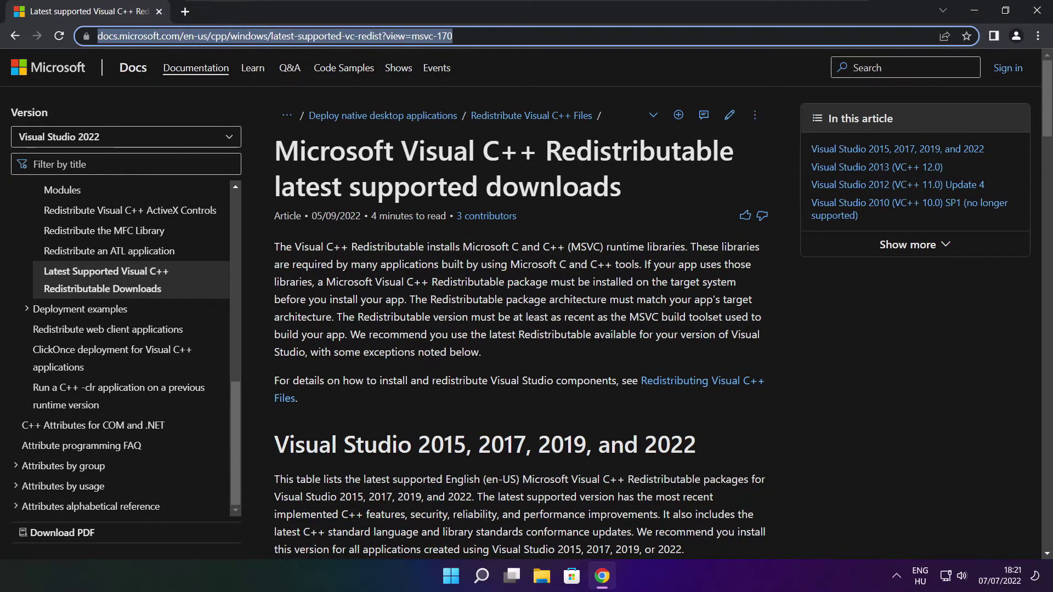
key("shift+Right")
key("shift+Right")
key("shift+Right")
left_click(522, 67)
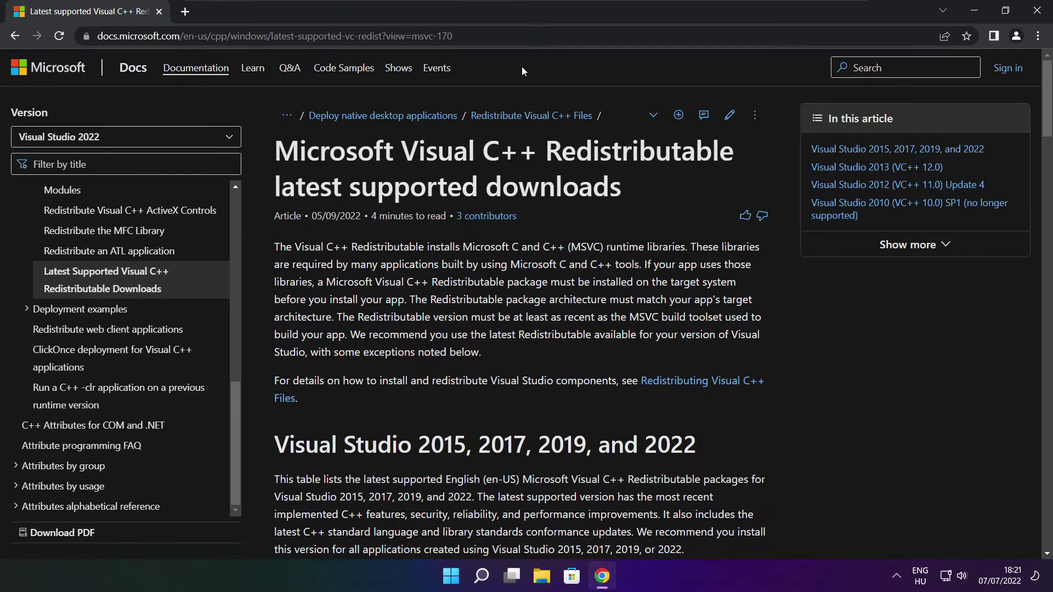
left_click_drag(1044, 103, 1040, 154)
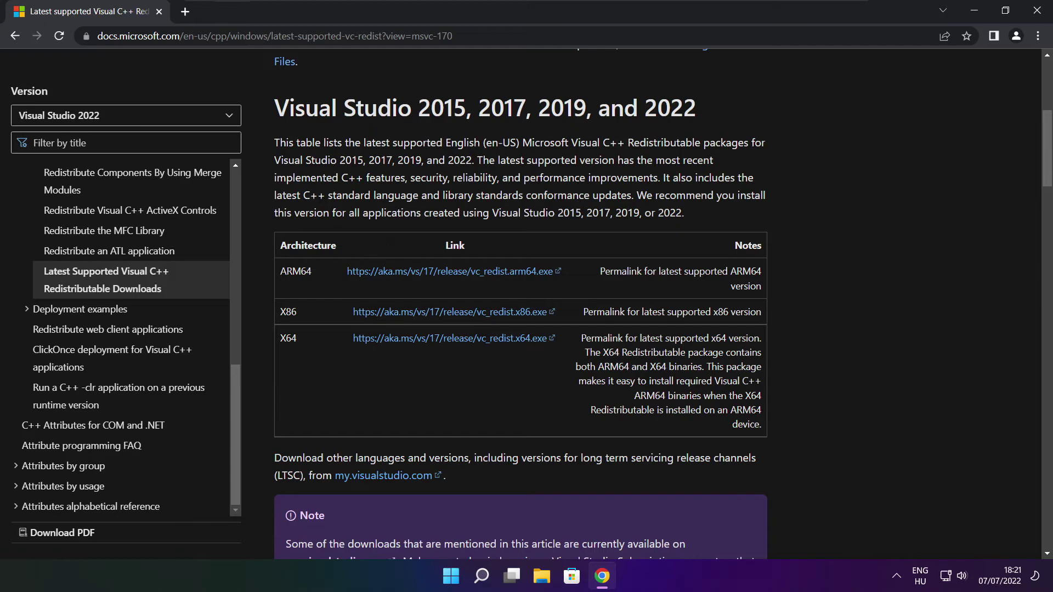
left_click_drag(280, 268, 707, 376)
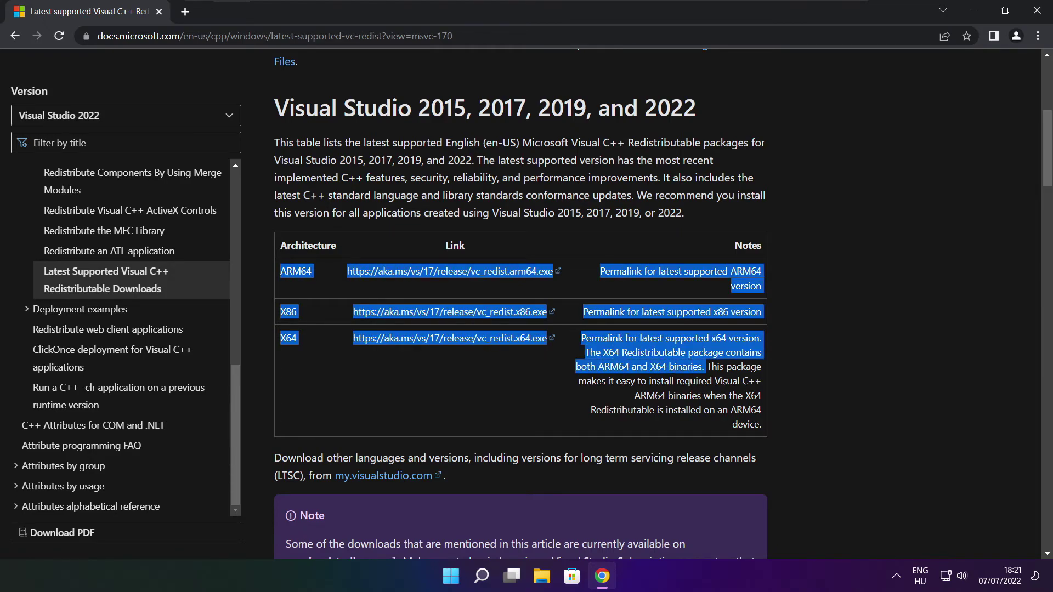
left_click(707, 377)
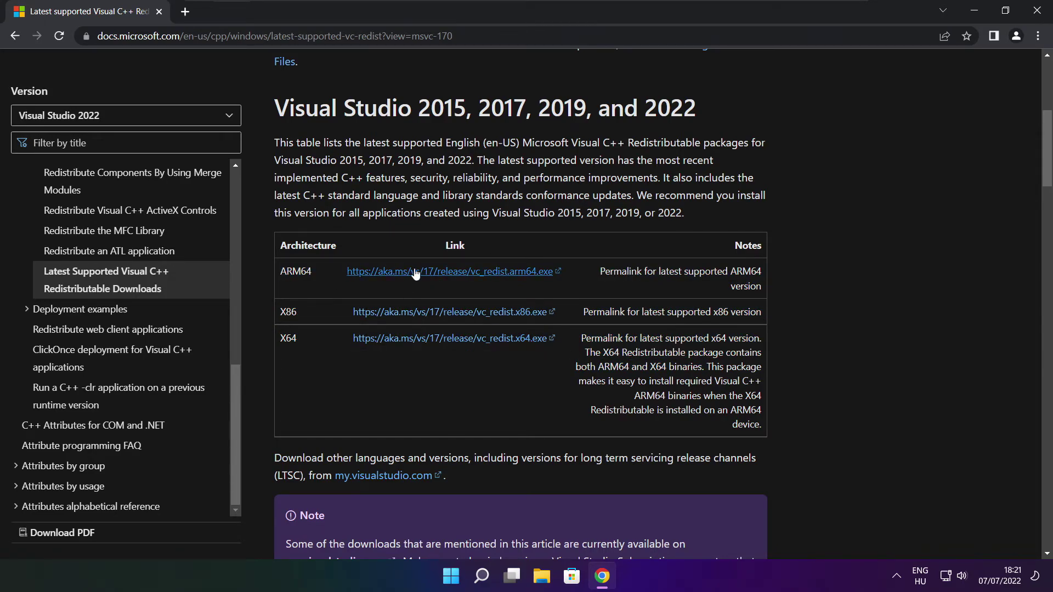
Download the ARM64, x86 and x64 redistributables and launch VC_redist.arm64.exe.
left_click(436, 277)
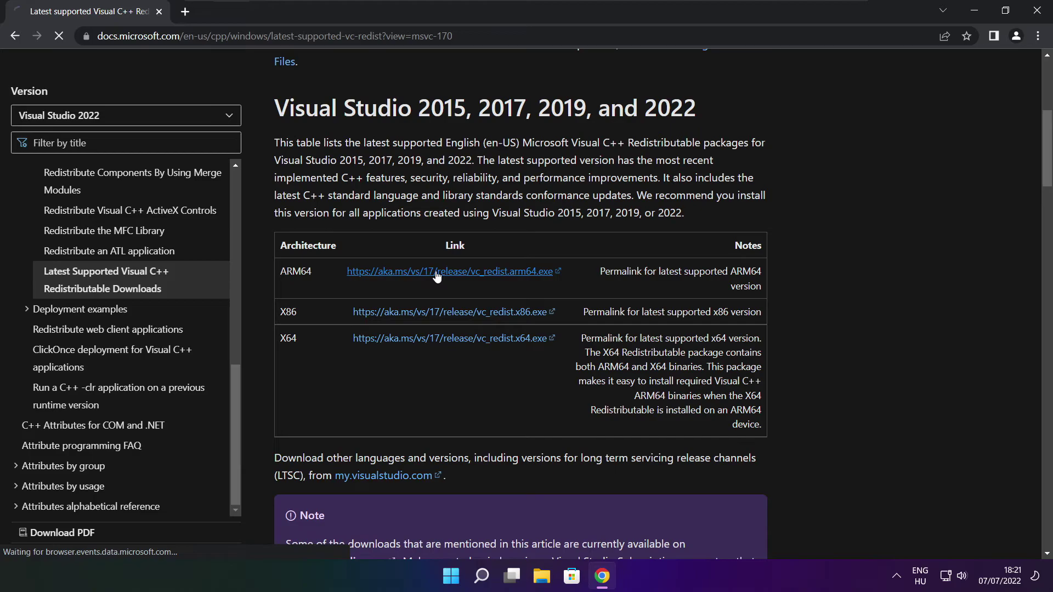
left_click(434, 318)
left_click(434, 340)
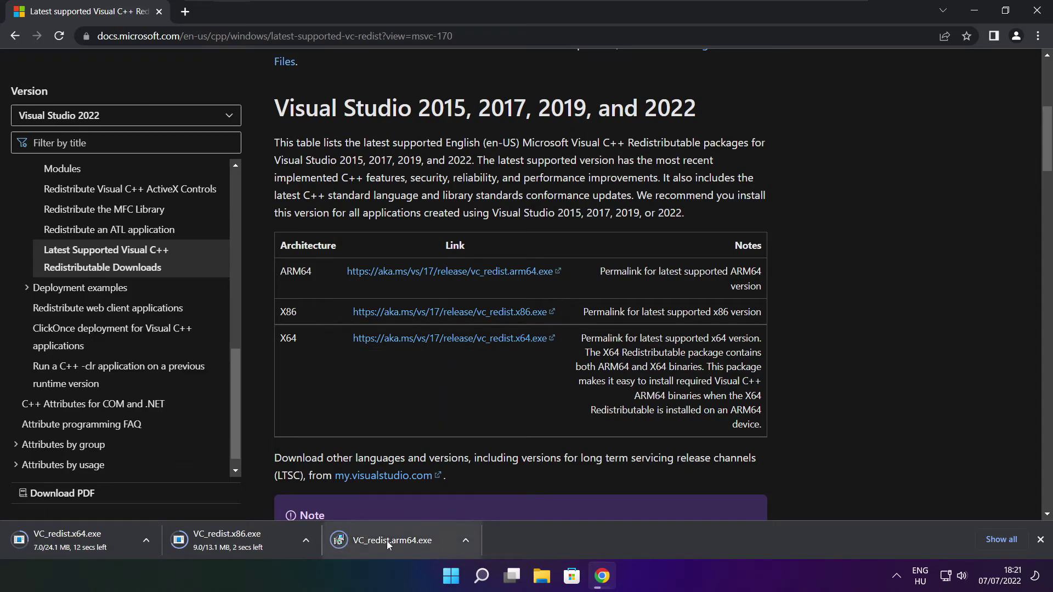
left_click(401, 542)
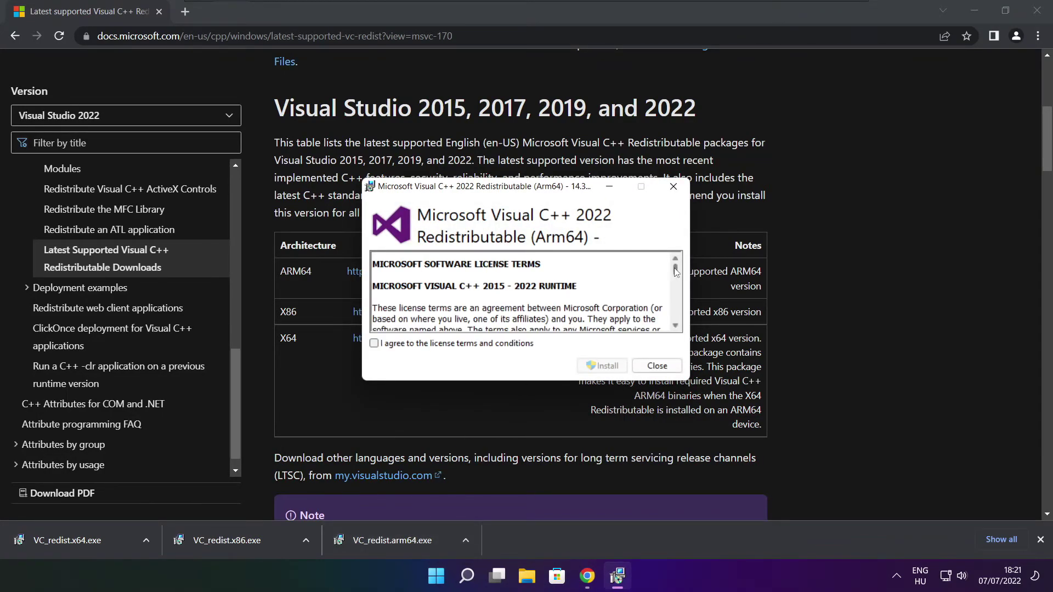
left_click_drag(675, 271, 674, 322)
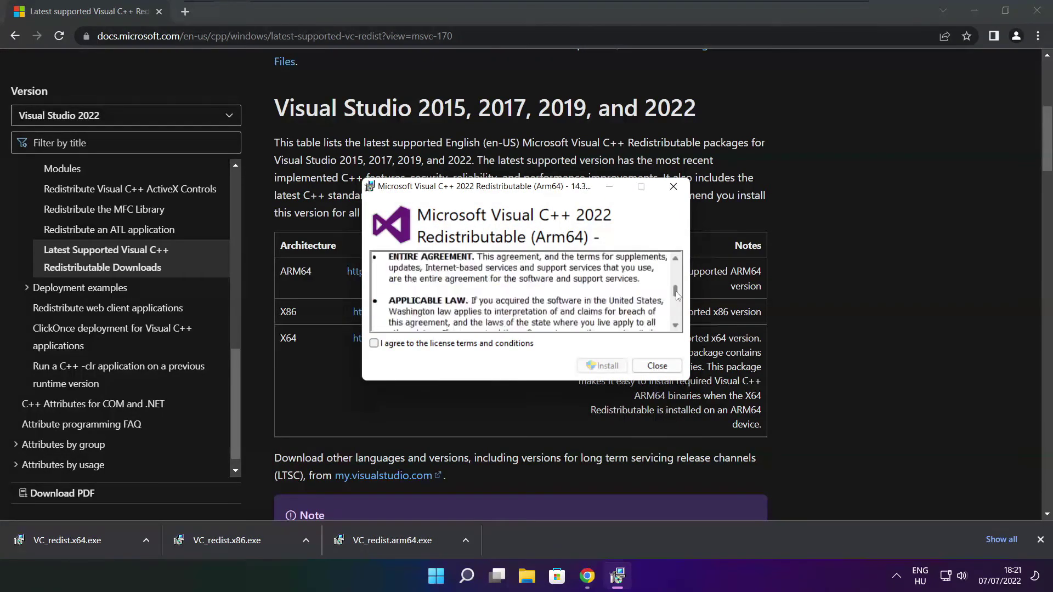
Accept the ARM64 license, attempt the install, and close setup after it fails.
left_click(374, 344)
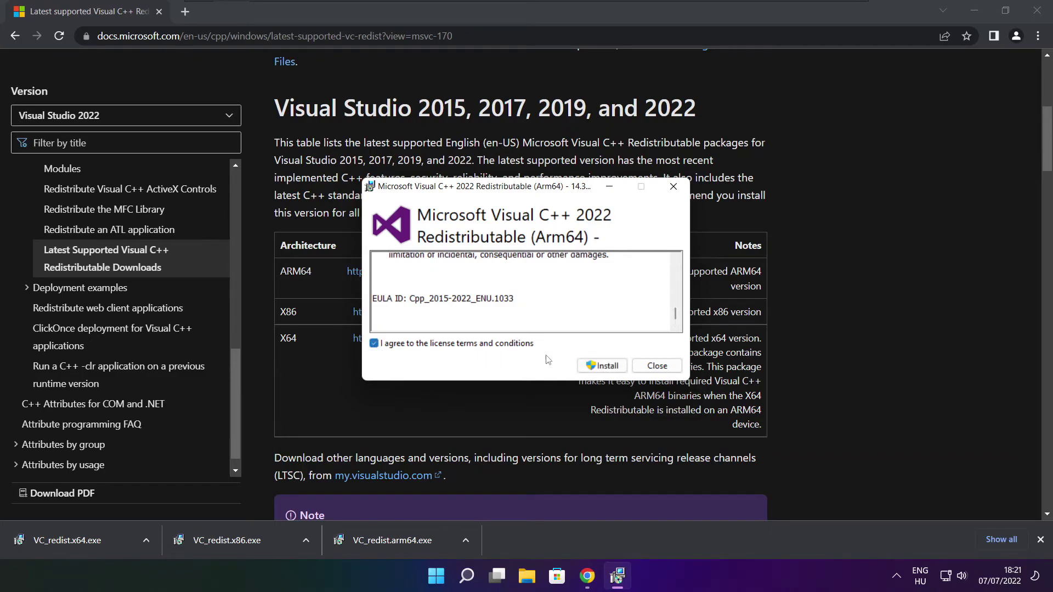
left_click(597, 367)
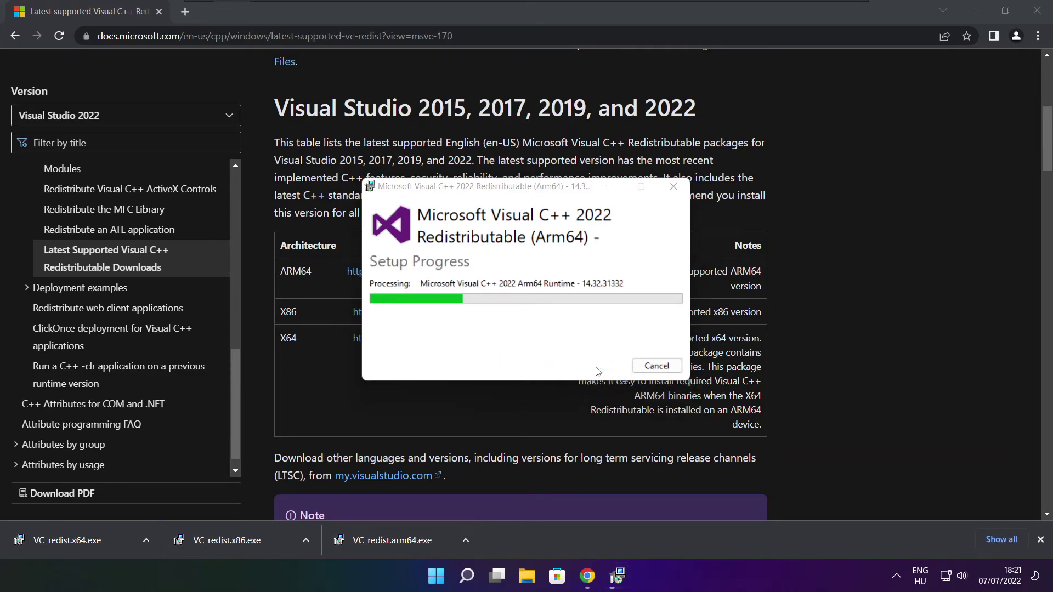
left_click(644, 371)
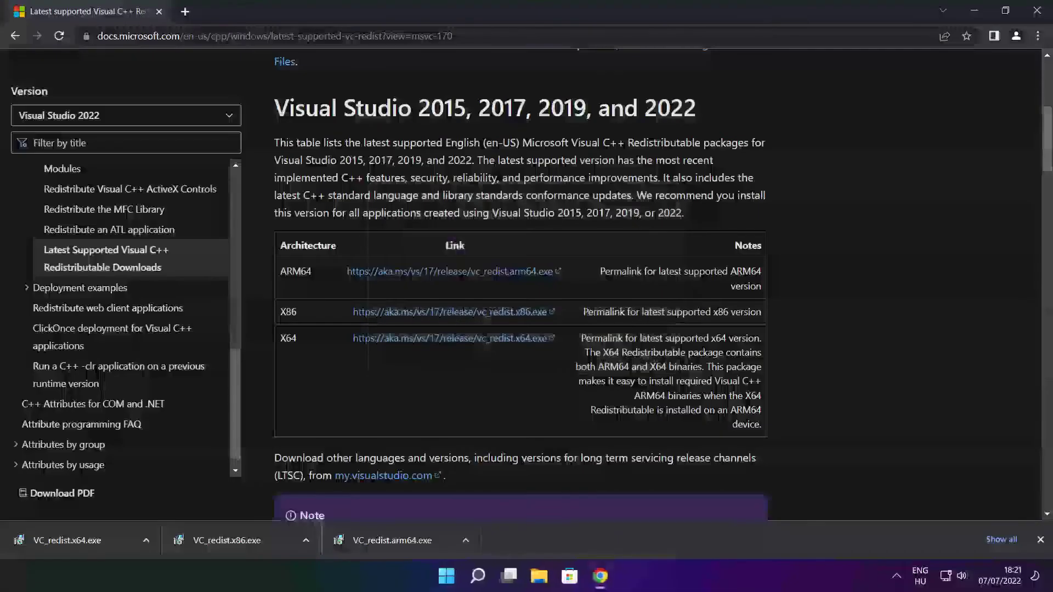
Install VC_redist.x86.exe after accepting its license, then close the successful setup.
left_click(248, 542)
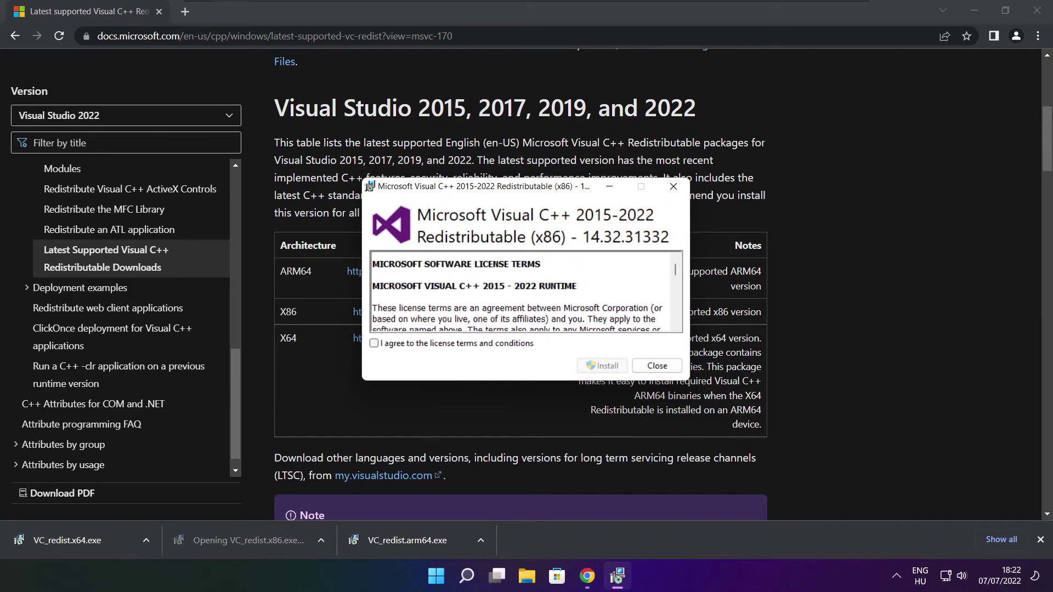
left_click_drag(675, 272, 675, 319)
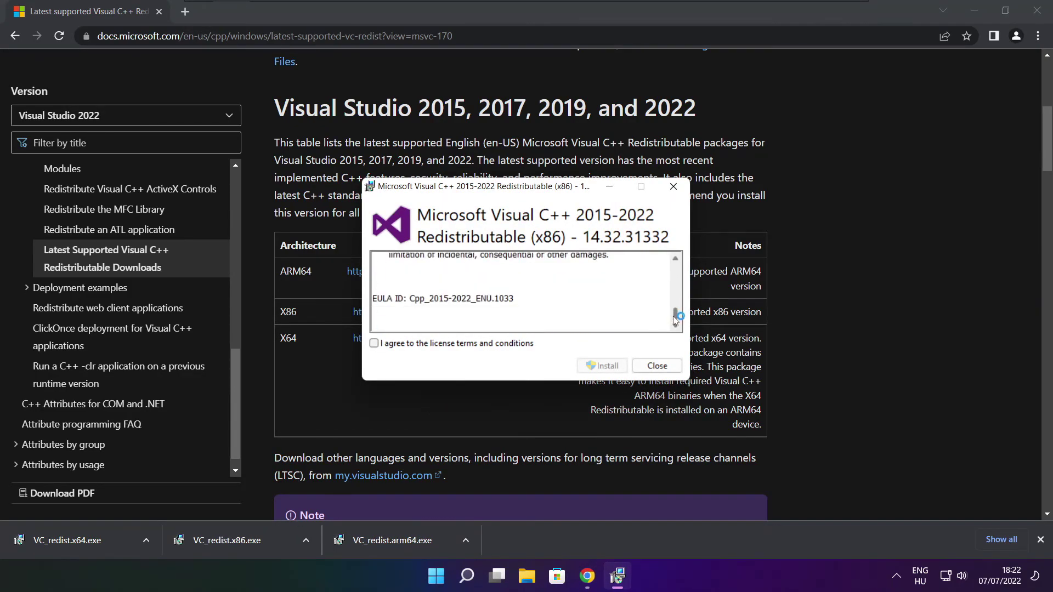
left_click(374, 344)
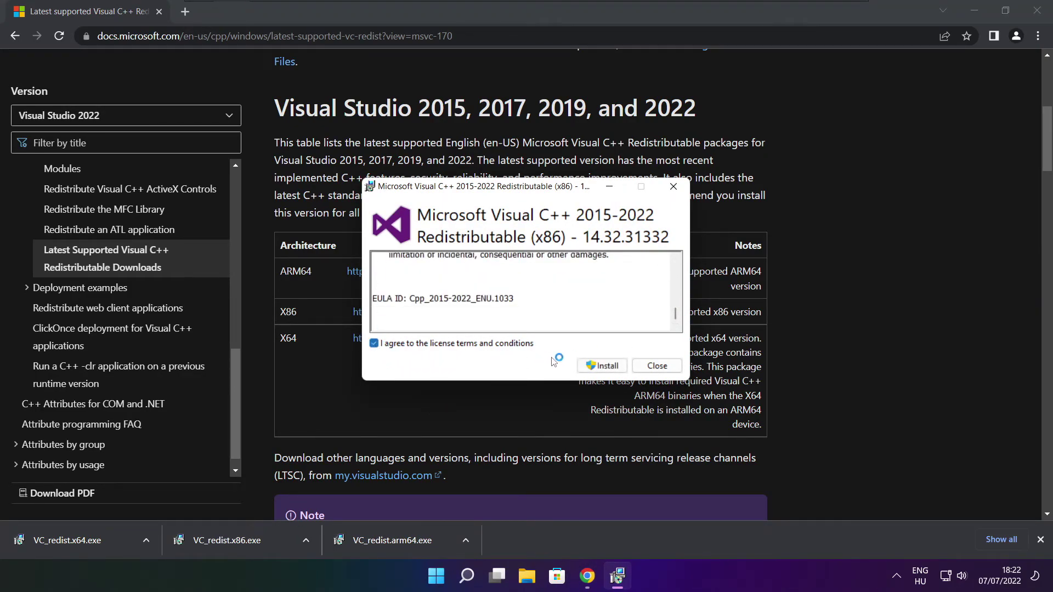
left_click(605, 366)
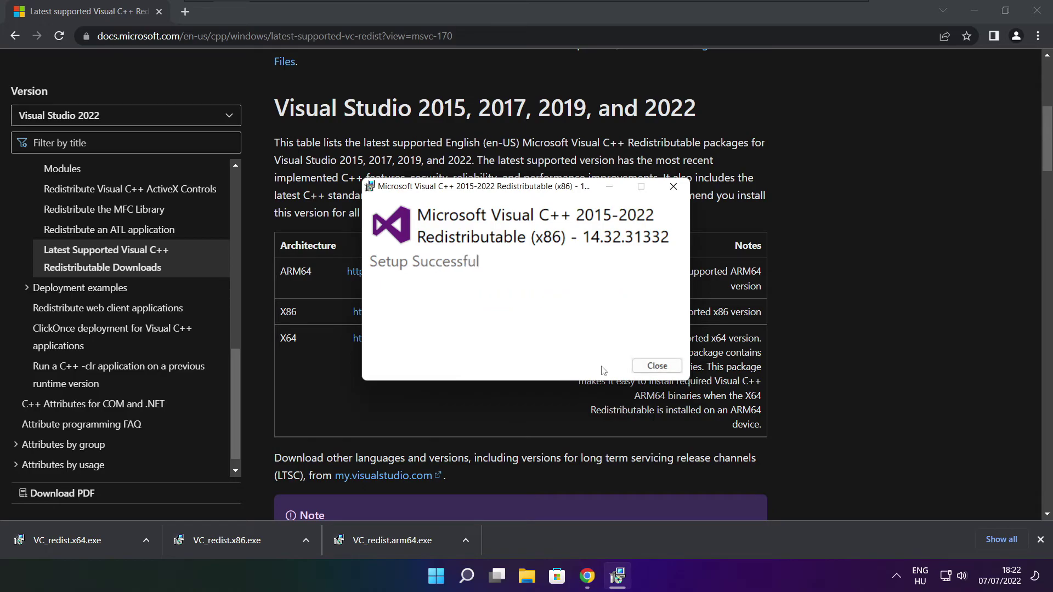
left_click(656, 367)
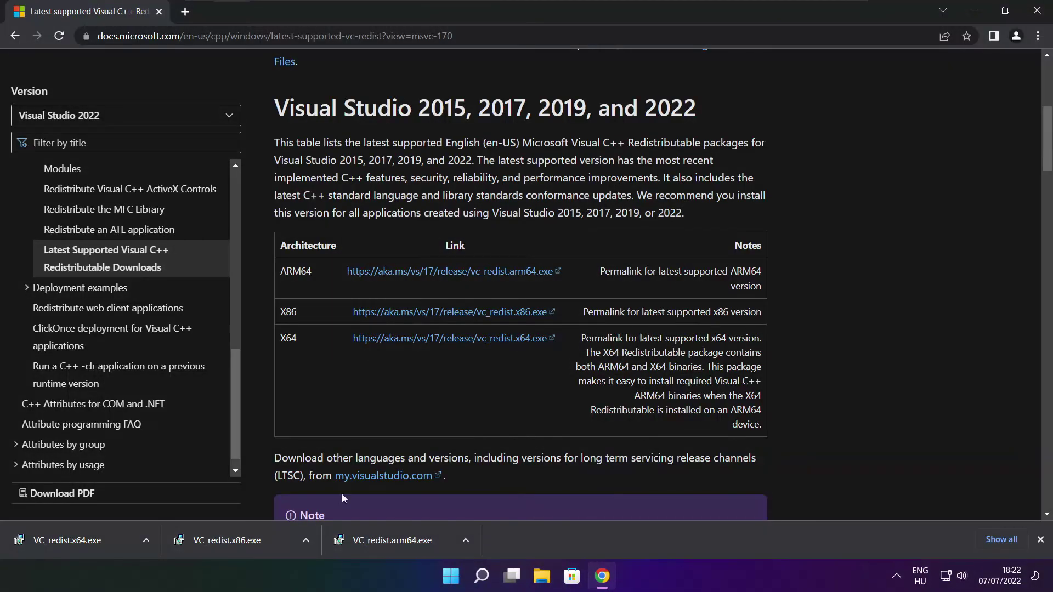
Install VC_redist.x64.exe after accepting its license, then close the successful setup.
left_click(86, 541)
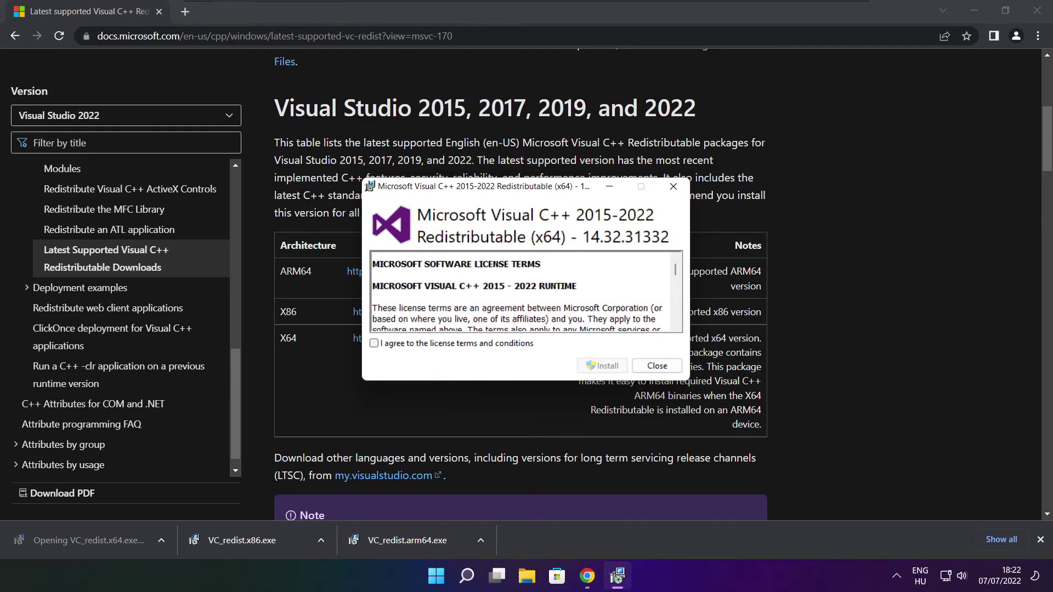
left_click_drag(677, 275, 674, 327)
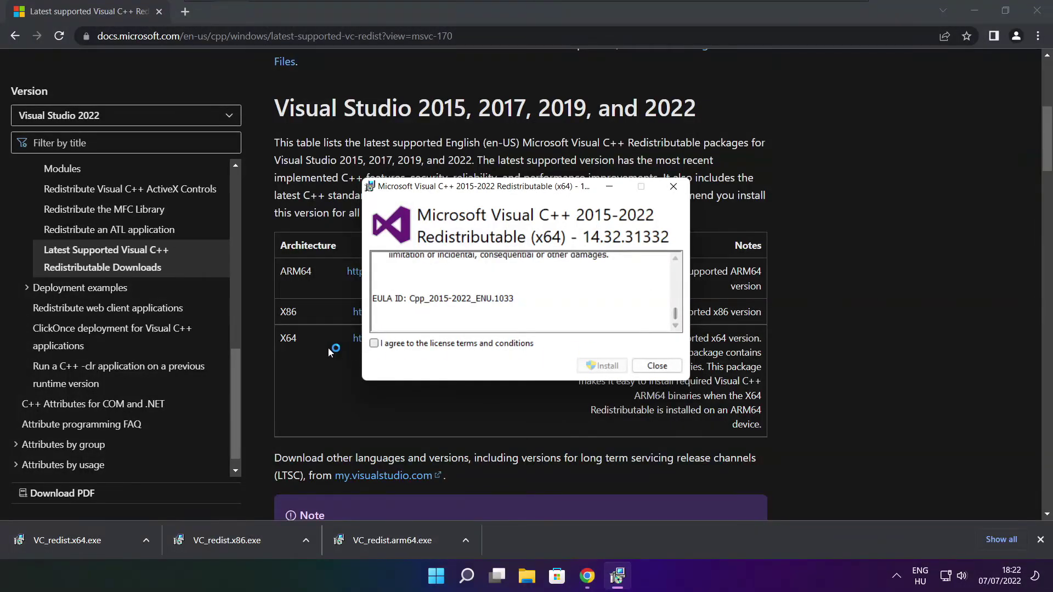
left_click(376, 345)
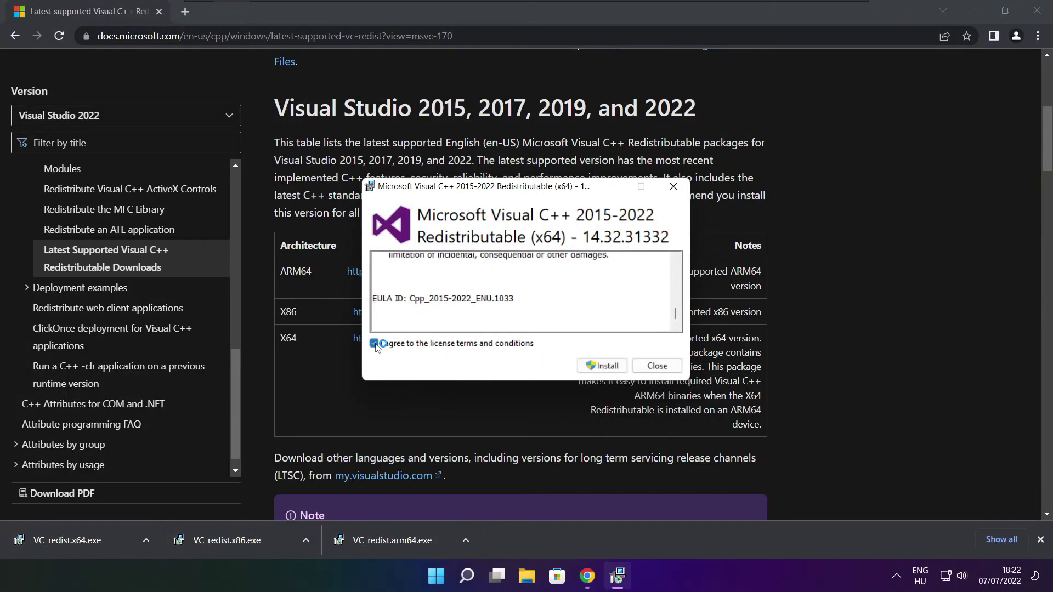
left_click(605, 367)
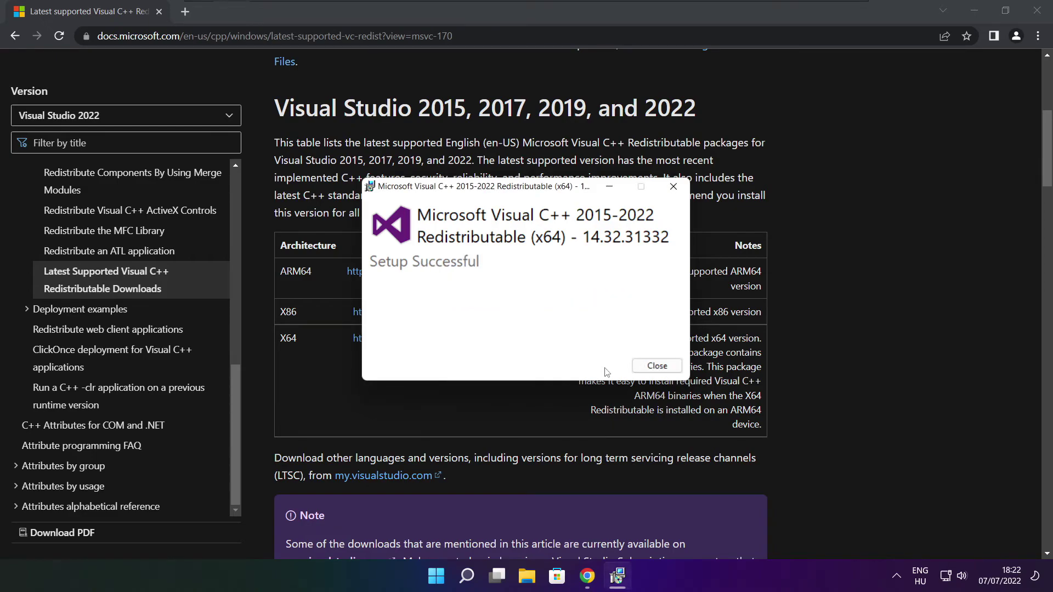
left_click(656, 366)
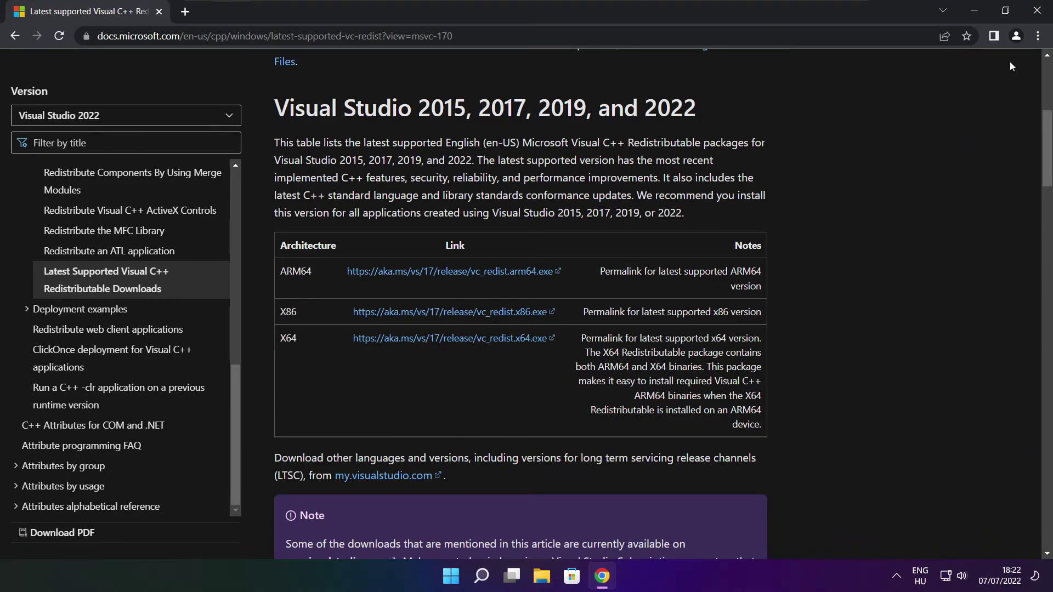
Close Chrome, then restart Windows from the Start menu's Power options.
left_click(1038, 12)
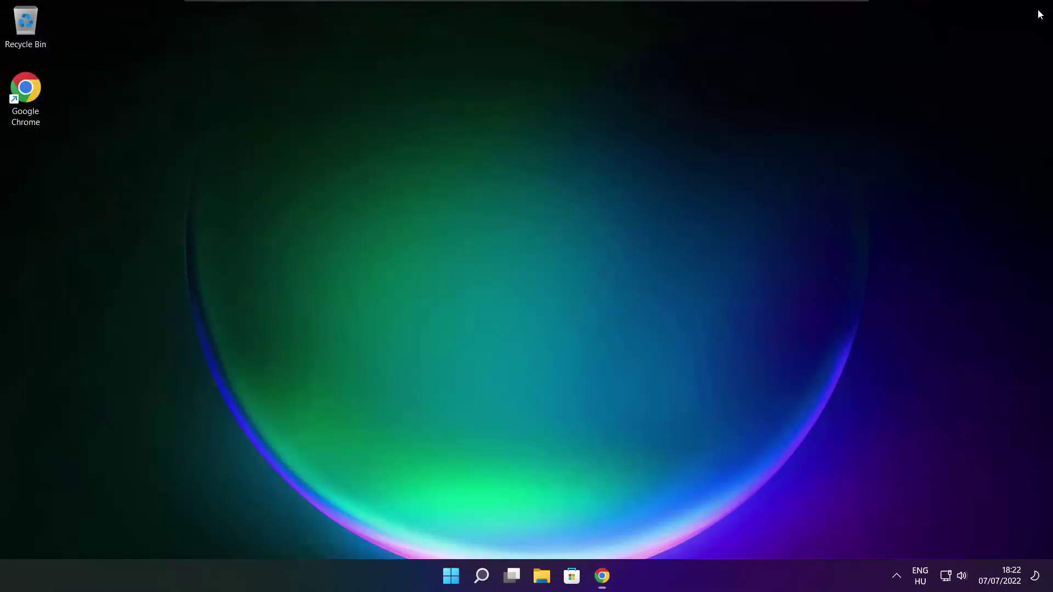
left_click(453, 580)
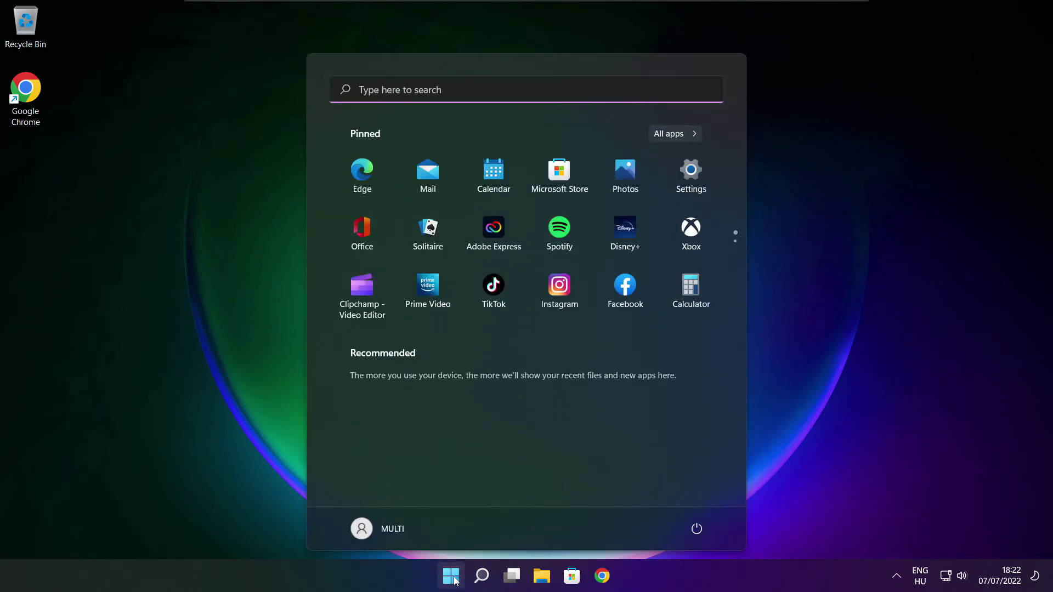
left_click(696, 533)
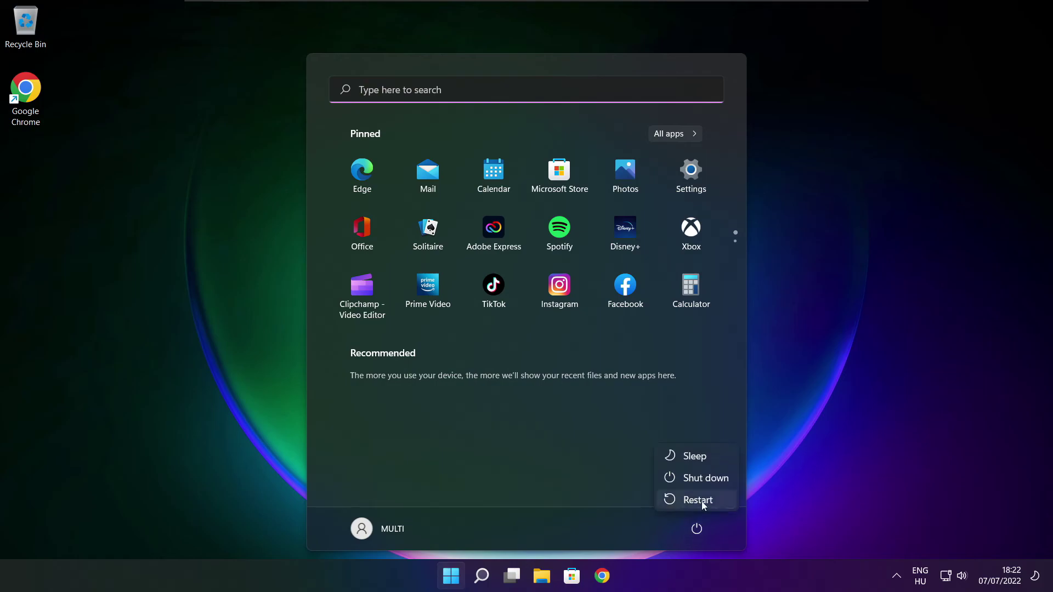
left_click(704, 502)
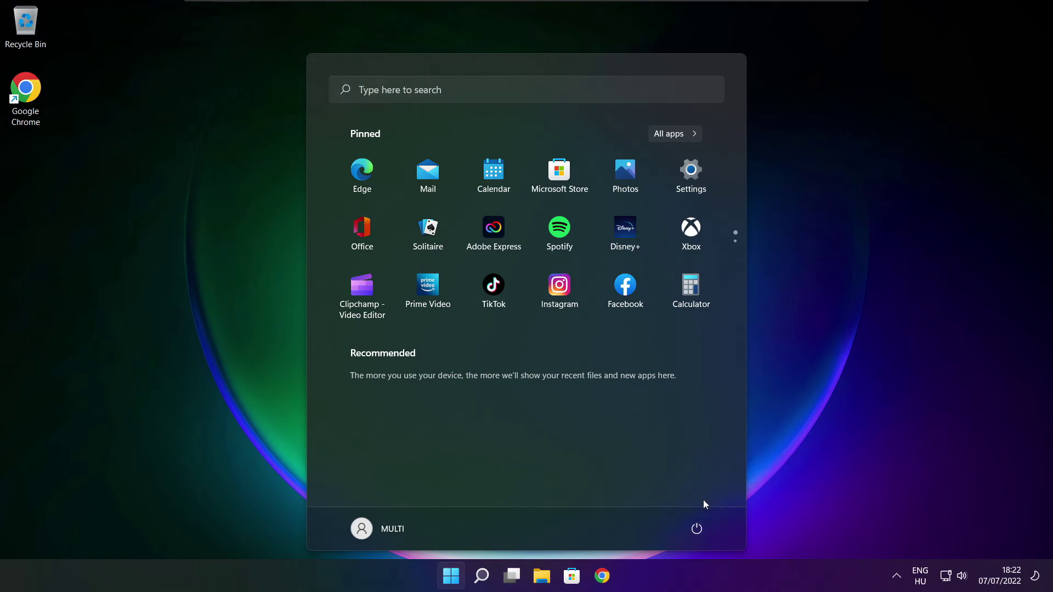